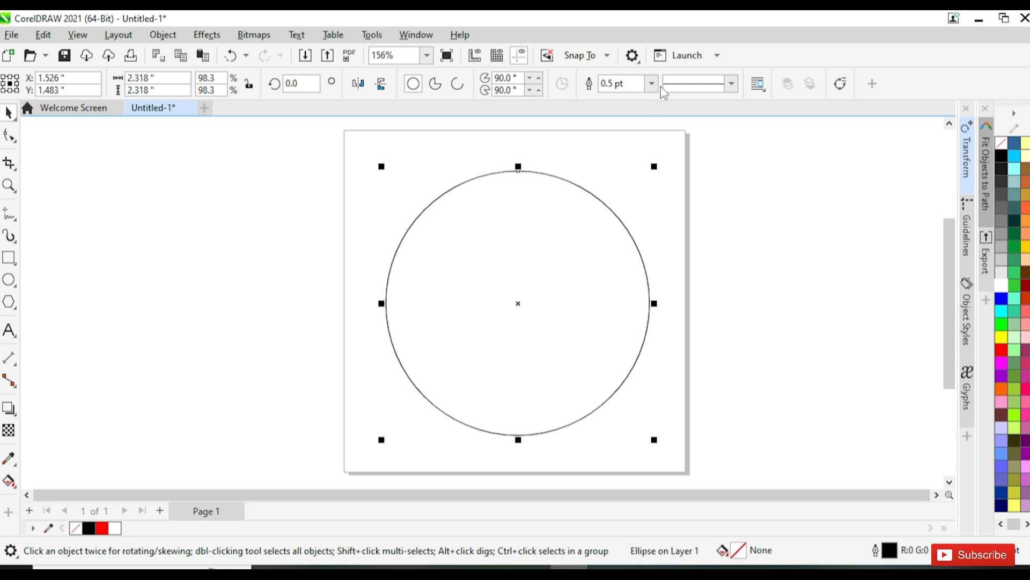
Set the large circle's outline width to 3.0 pt
left_click(652, 84)
left_click(633, 177)
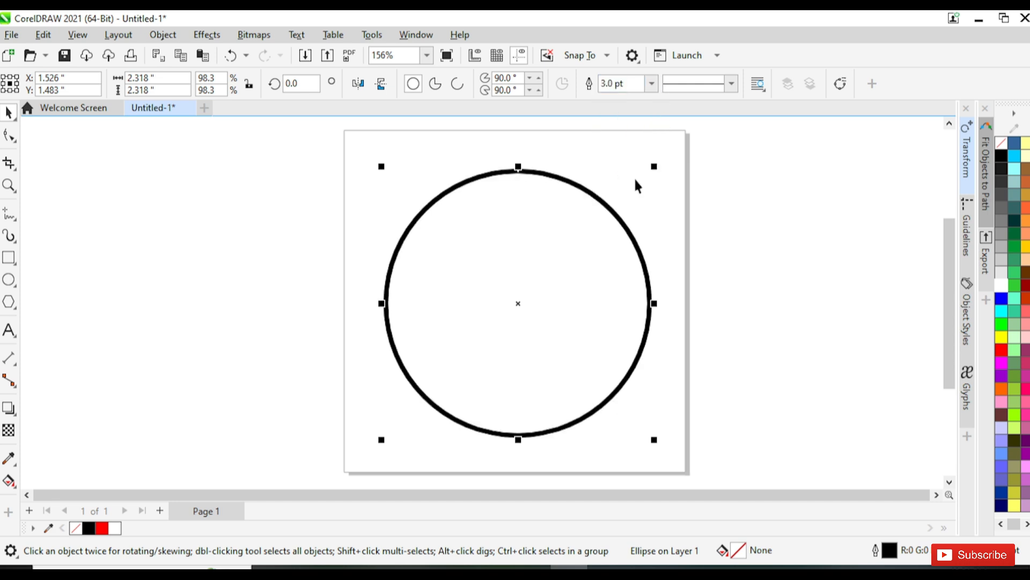
left_click(736, 191)
Draw a small circle about 0.08 inches across near the middle of the large circle and fill it black
scroll(550, 322, "up", 1)
mouse_move(550, 322)
left_mouse_down()
mouse_move(528, 333)
mouse_move(537, 336)
left_mouse_up()
scroll(528, 333, "up", 1)
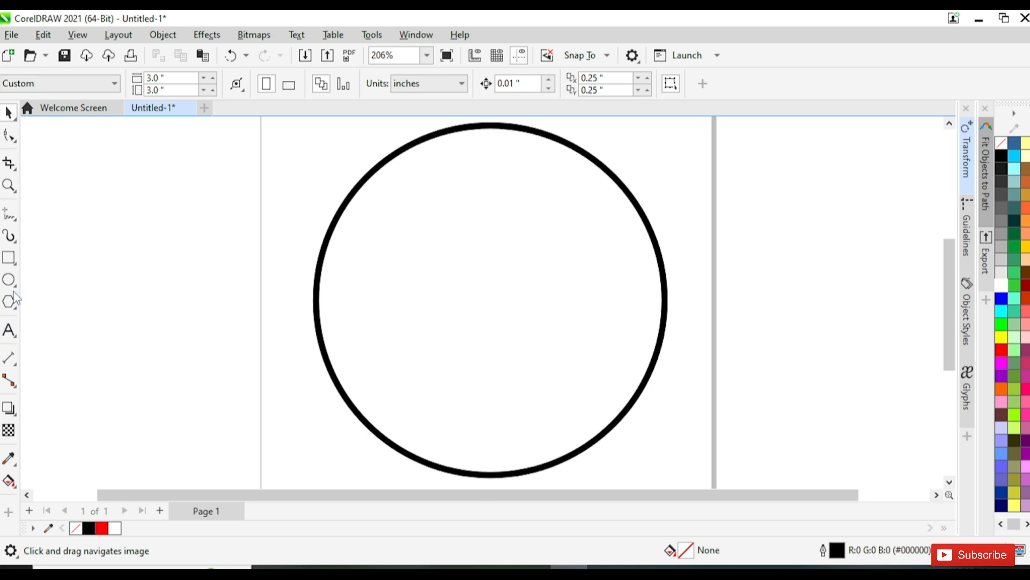
left_click_drag(465, 285, 474, 294)
left_click(7, 113)
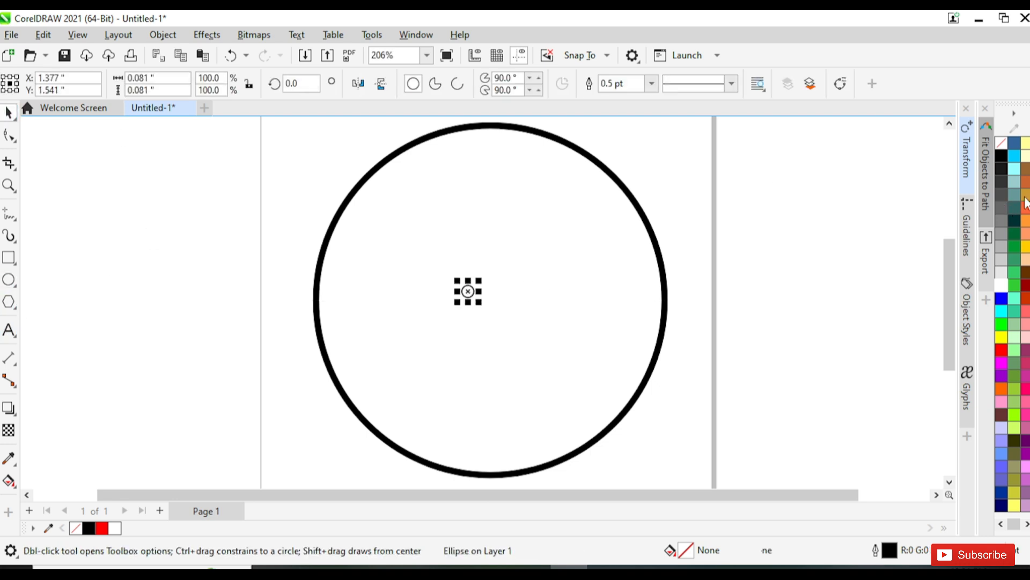
left_click(1001, 156)
Align the black dot horizontally and vertically to the centre of the large circle
key("ctrl+a")
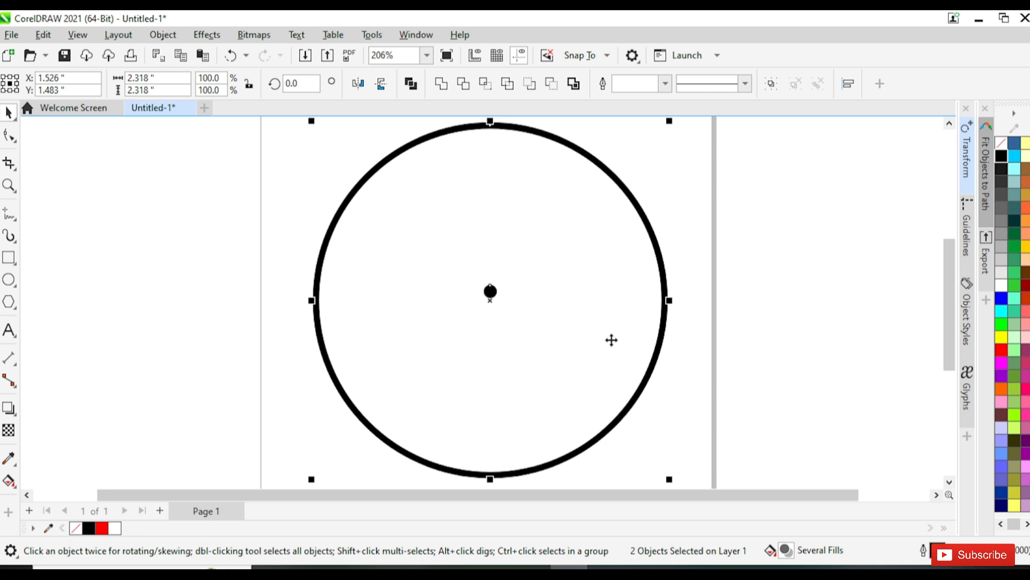
left_click(827, 325)
left_click_drag(581, 272, 574, 288)
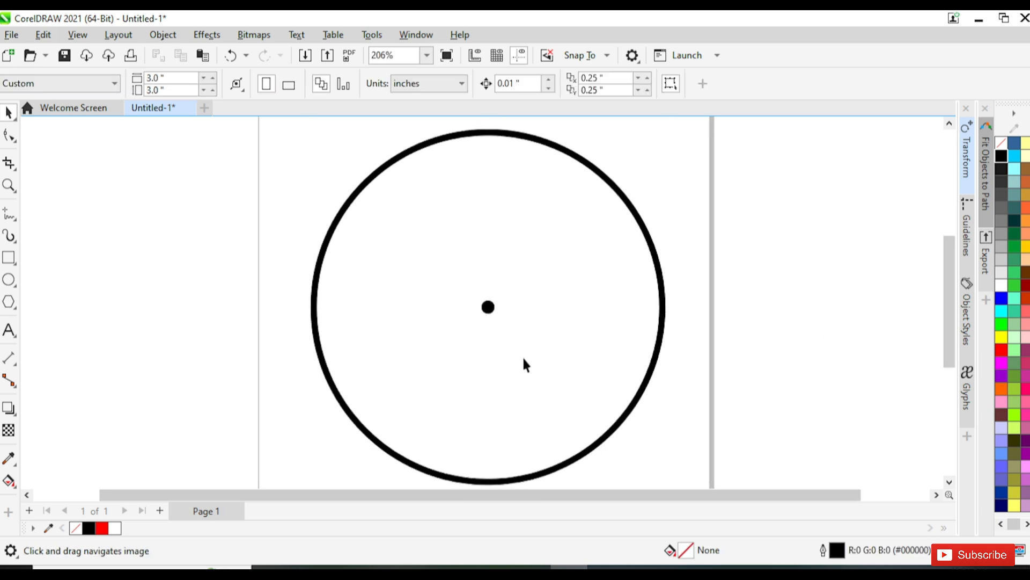
Draw an upright rectangle about 0.04 by 0.118 inches above the centre dot and make its fill and outline black
left_click(9, 257)
scroll(470, 209, "up", 3)
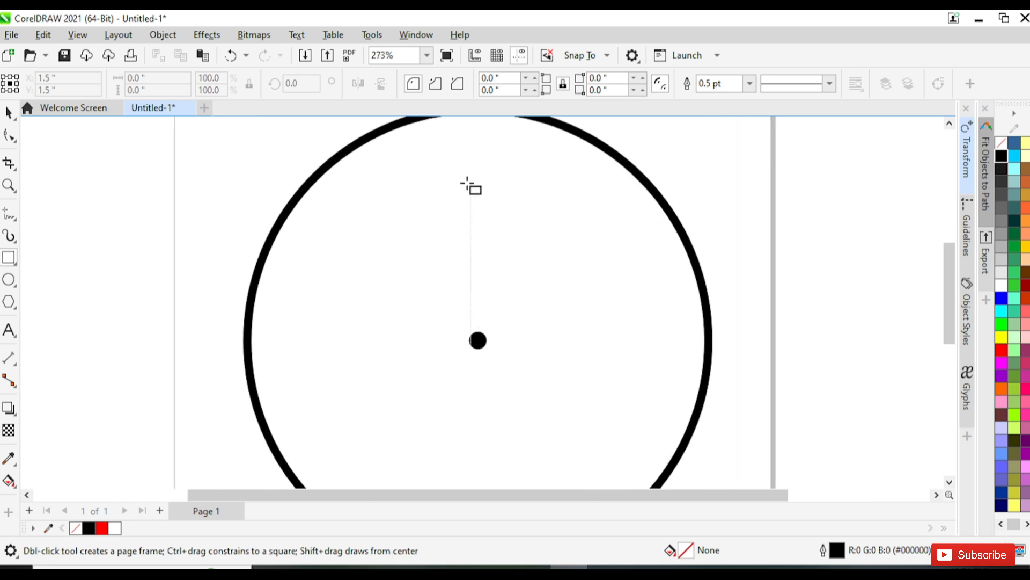
left_click_drag(471, 228, 480, 248)
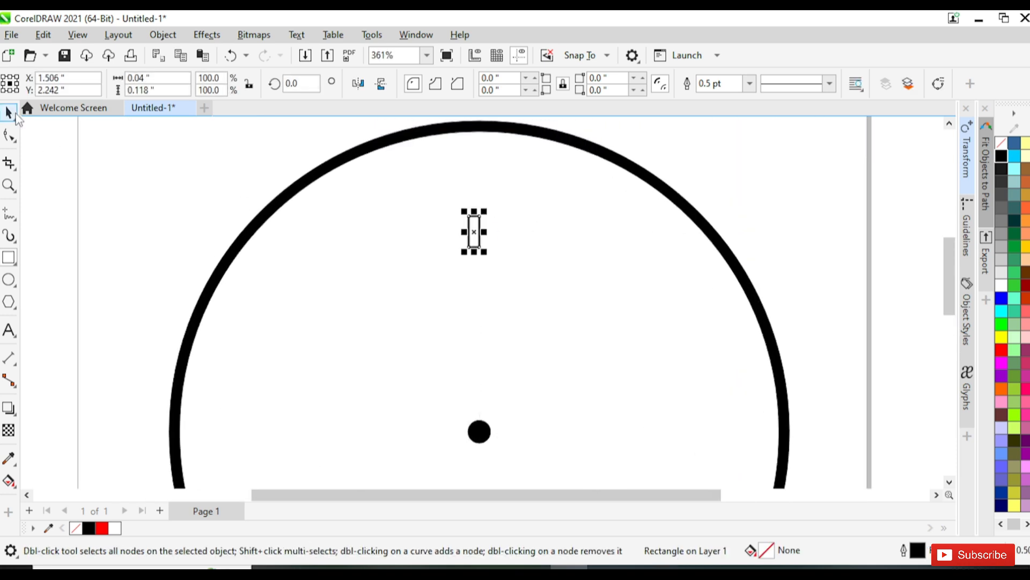
left_click(1001, 155)
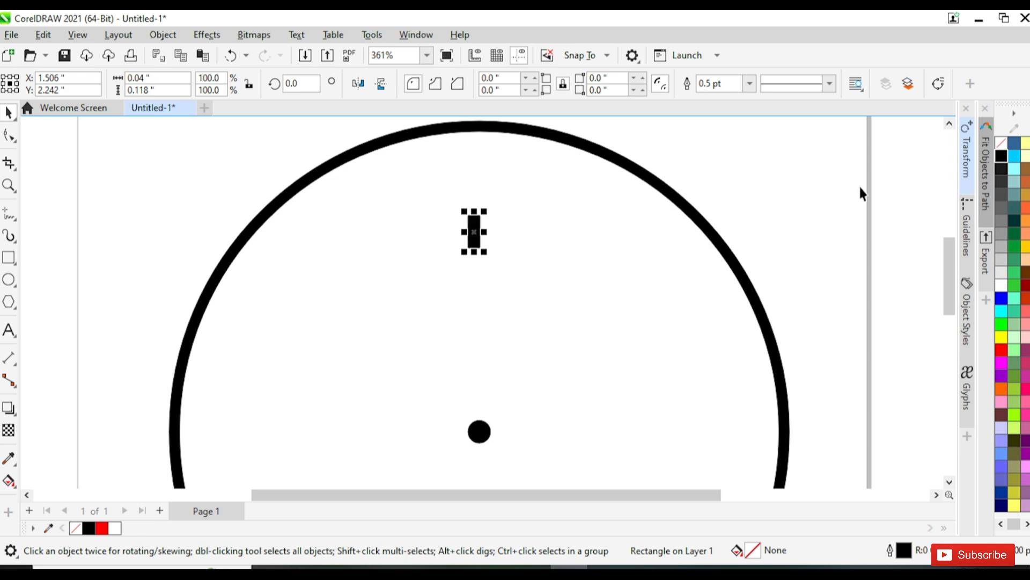
left_click(465, 243)
left_click(475, 239)
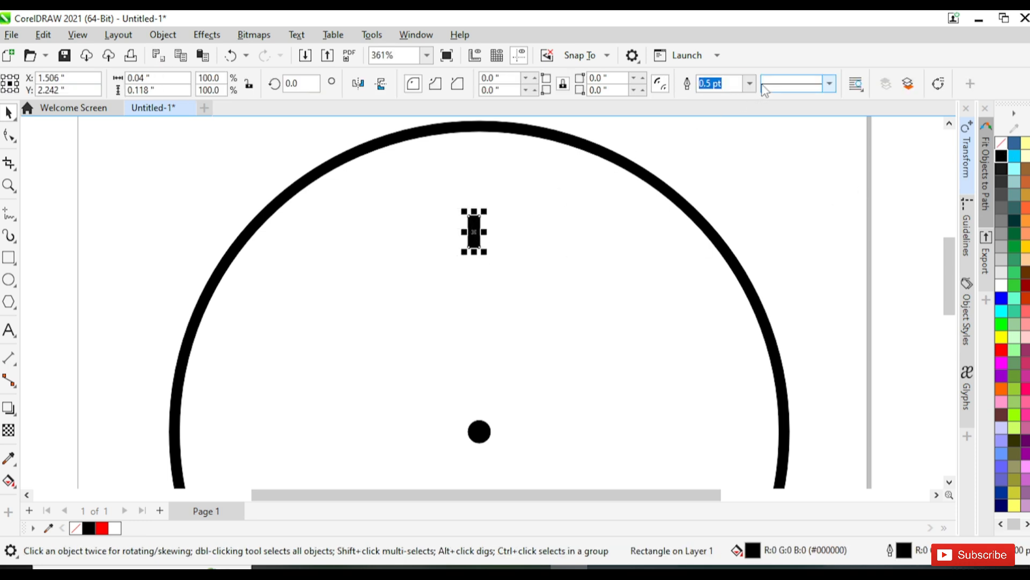
Set the small black rectangle's outline width to Hairline
left_click(750, 83)
scroll(752, 97, "up", 1)
left_click(742, 111)
left_click(891, 183)
Align the small rectangle with the large circle's top edge and horizontal centre
left_click_drag(547, 264, 526, 312)
left_click(454, 284)
left_click(522, 318, "shift")
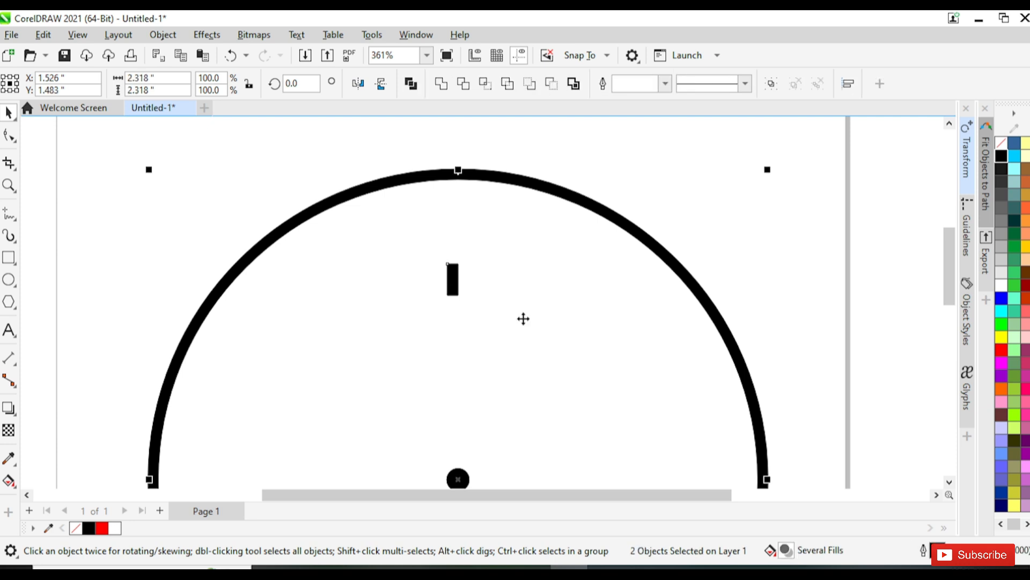
key("t")
left_click(854, 279)
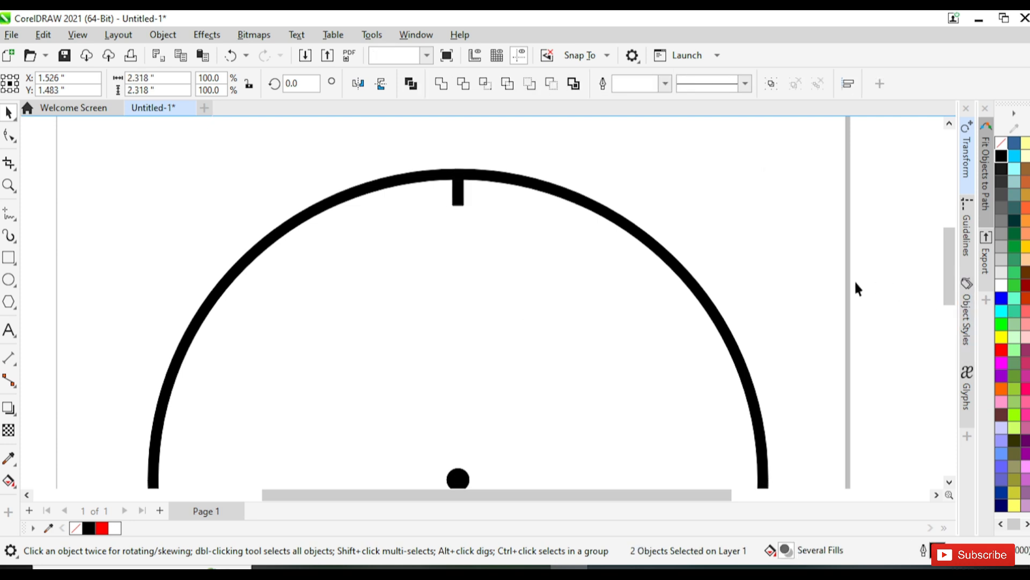
Stretch the tick mark at the circle's top downward to a height of about 0.15 inches
scroll(854, 279, "down", 1)
left_click_drag(810, 282, 679, 217)
key("space")
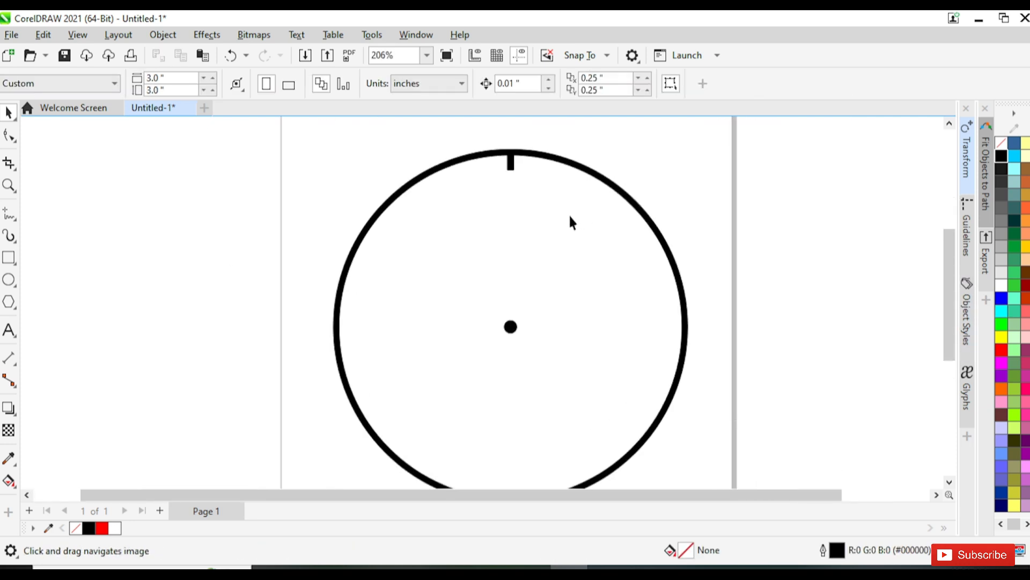
scroll(510, 172, "up", 2)
left_click(510, 173)
left_click_drag(510, 175, 509, 188)
scroll(509, 191, "down", 1)
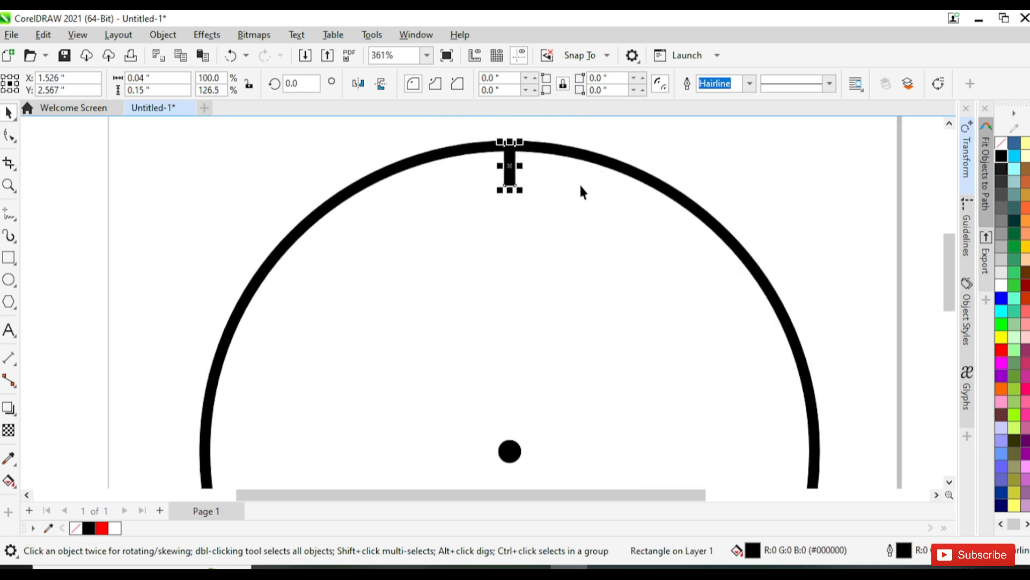
Shorten the top tick mark to about 0.129 inches and move its rotation centre onto the central dot
scroll(579, 182, "down", 1)
key("space")
scroll(651, 181, "down", 1)
left_click_drag(651, 181, 634, 152)
key("space")
scroll(630, 156, "down", 1)
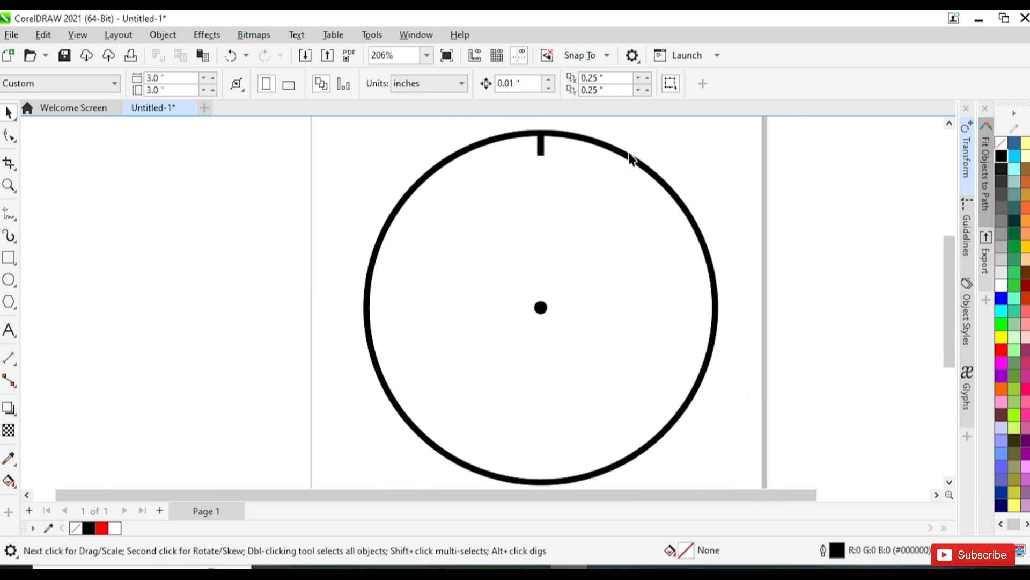
scroll(533, 152, "up", 4)
left_click(539, 153)
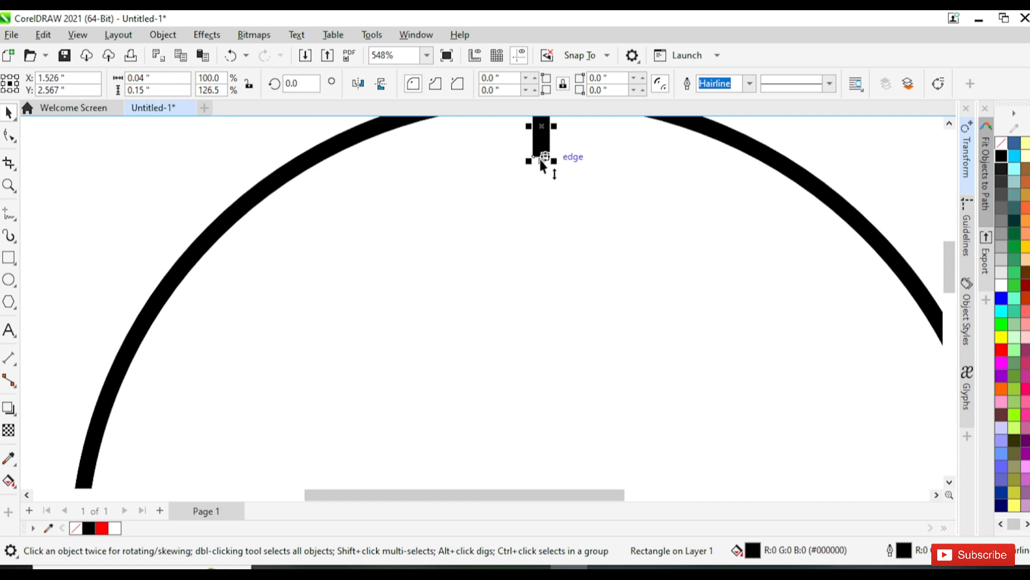
mouse_move(540, 153)
left_mouse_down()
mouse_move(519, 174)
mouse_move(509, 368)
left_mouse_up()
scroll(543, 155, "down", 5)
left_click(511, 153)
Rotate-copy the tick mark around the dot with an angle of 360/12 and 11 copies to form the hour marks
left_click(969, 160)
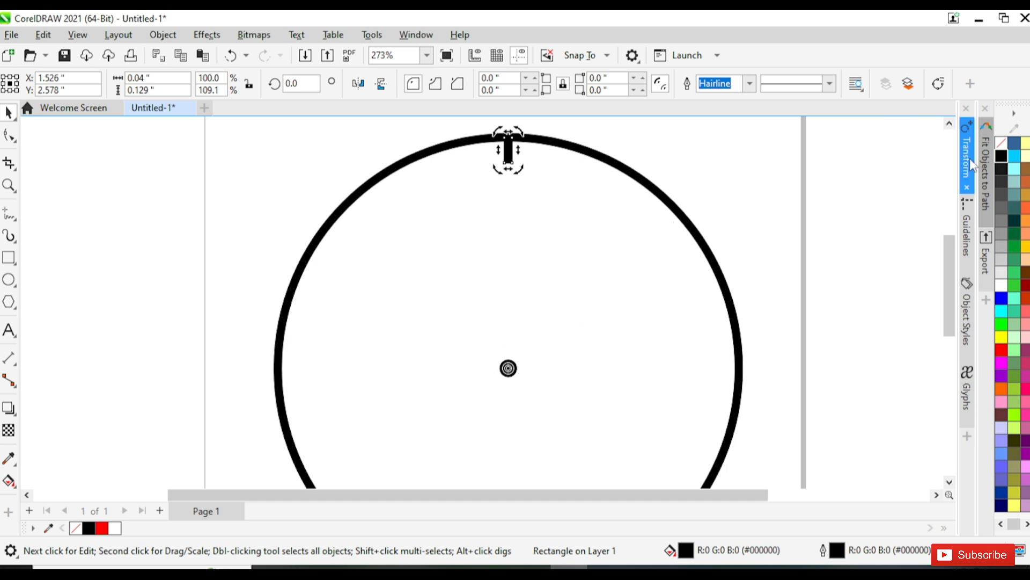
left_click_drag(831, 180, 799, 185)
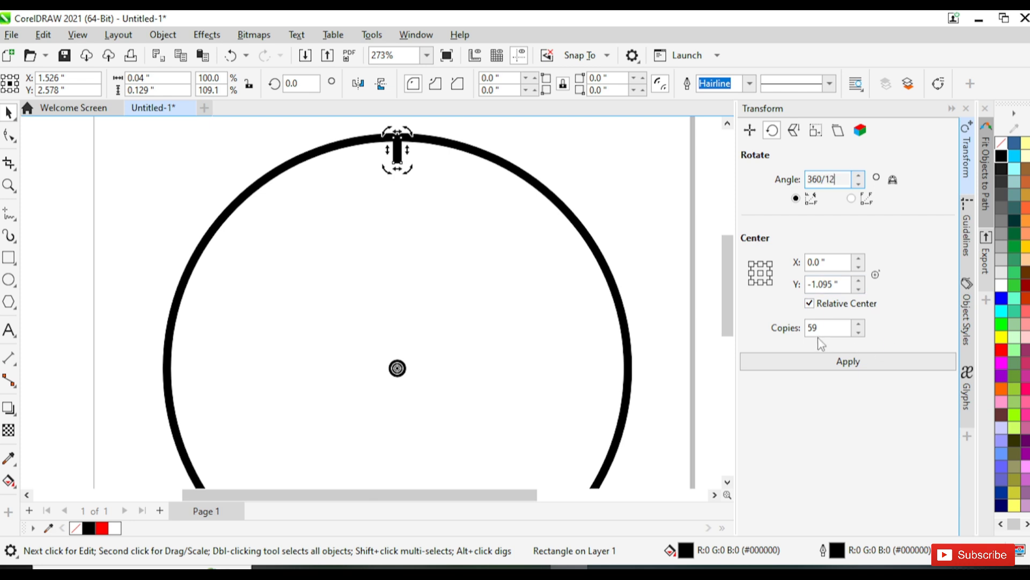
left_click_drag(818, 328, 793, 328)
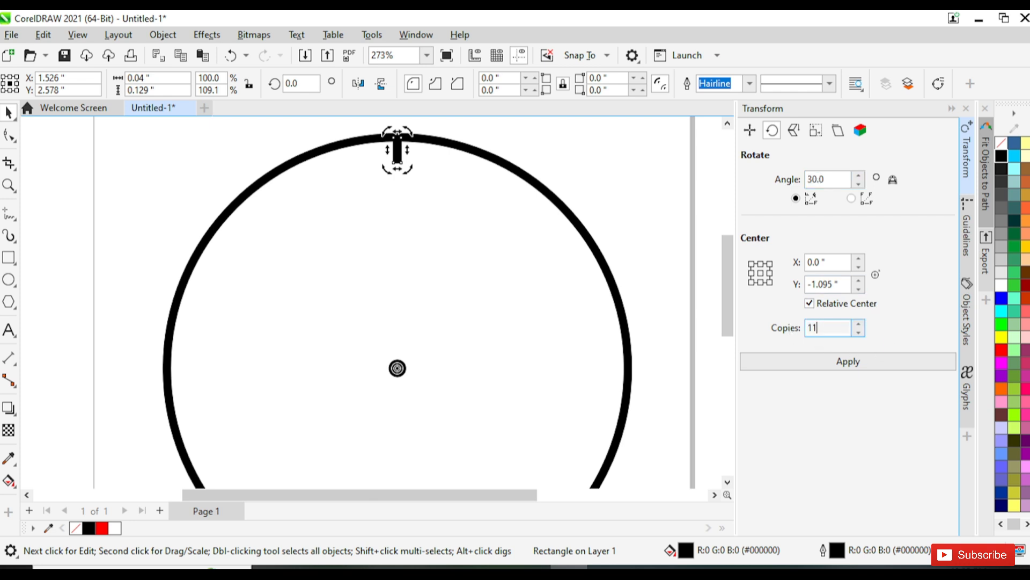
left_click(857, 362)
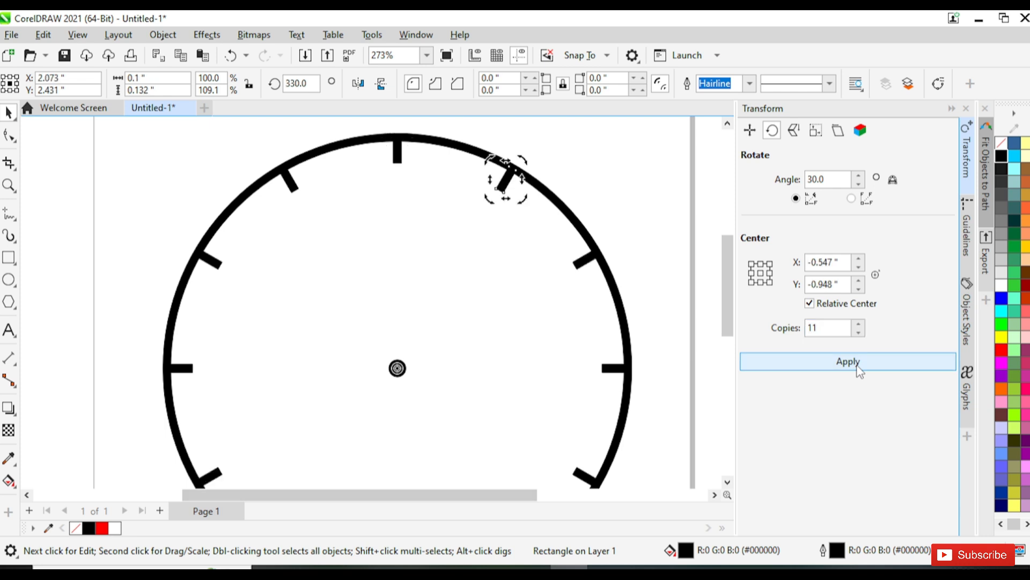
left_click(951, 110)
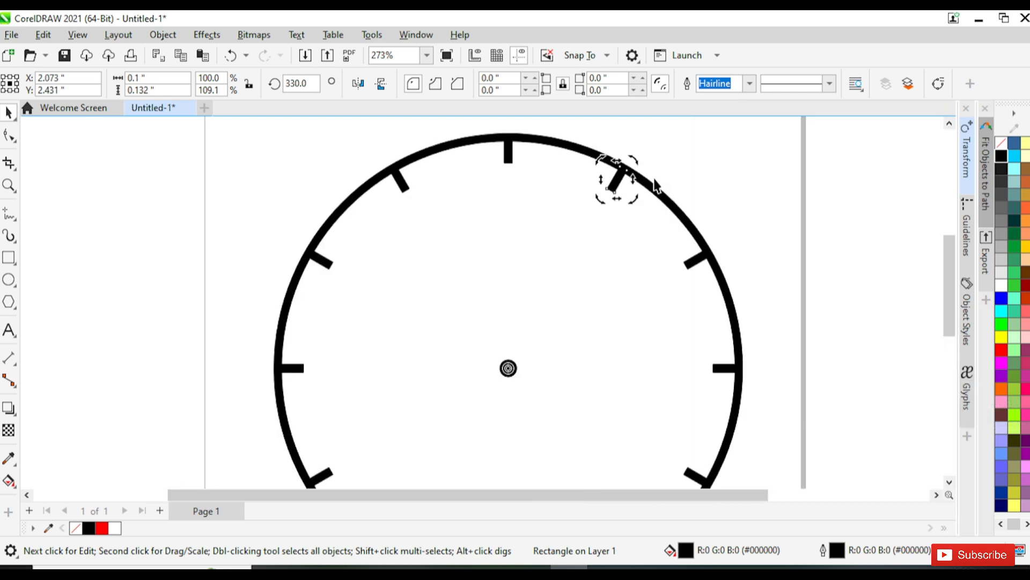
left_click(697, 167)
Create a smaller copy of the top hour mark, about 0.02 by 0.065 inches, and align it with the original's top edge
scroll(473, 137, "up", 3)
scroll(518, 167, "up", 2)
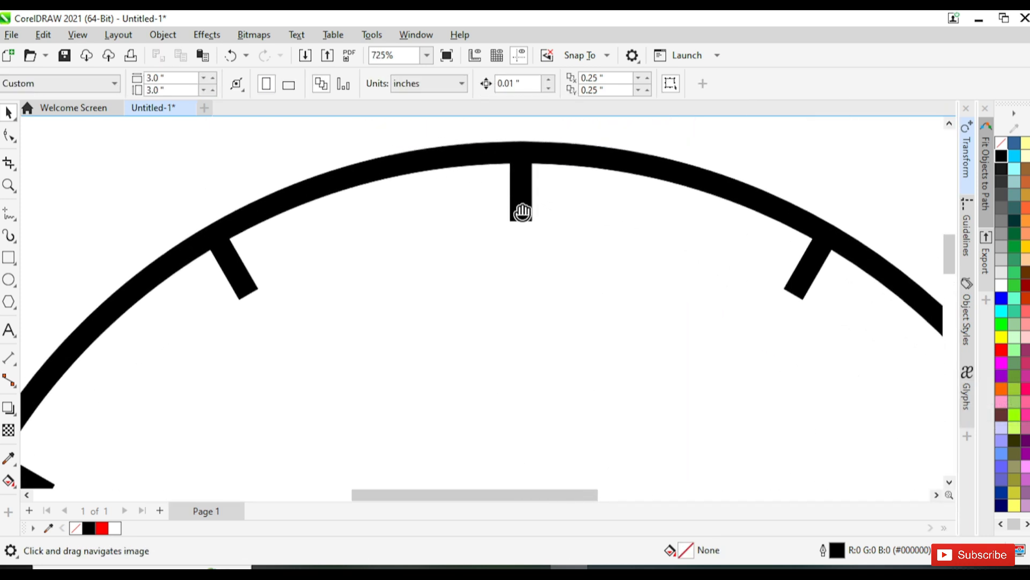
left_click(521, 213)
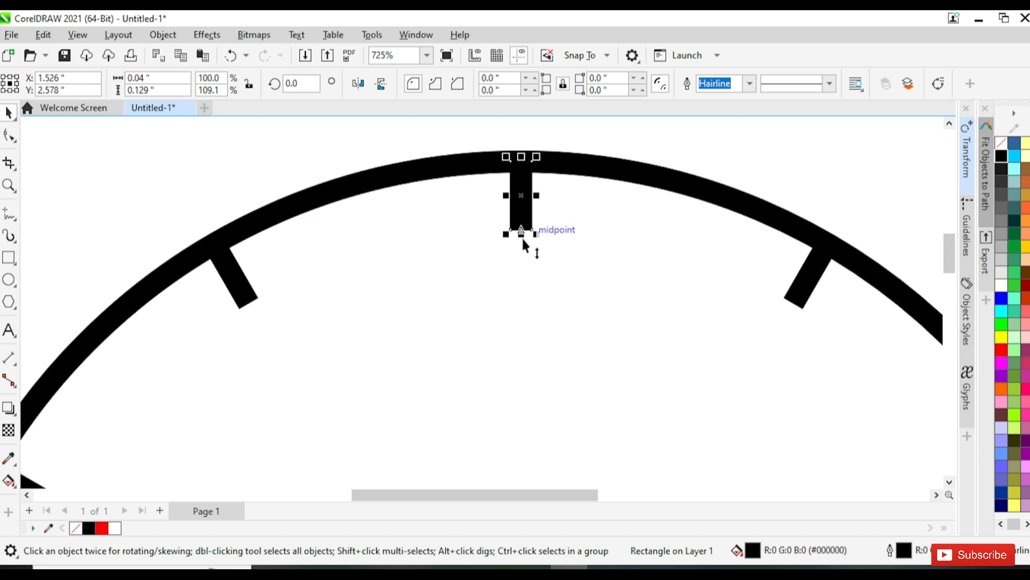
left_click_drag(521, 234, 524, 180)
left_click(524, 220, "shift")
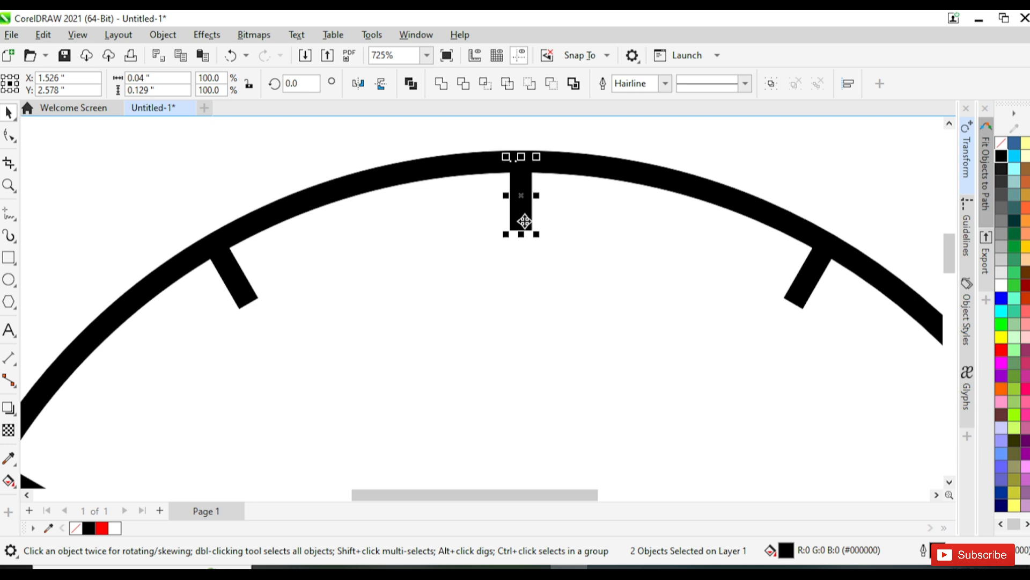
left_click(526, 199)
scroll(521, 187, "down", 4)
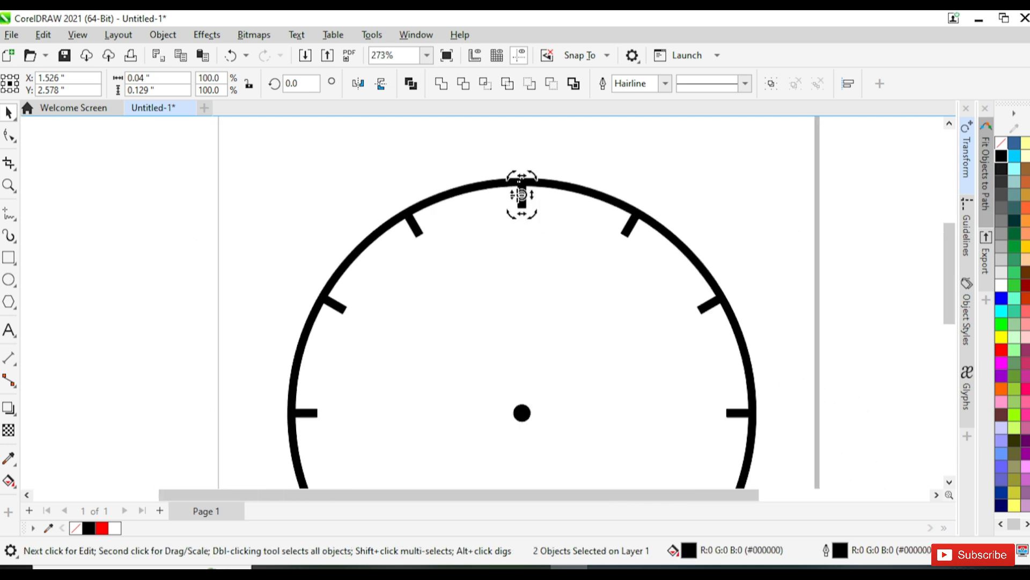
left_click(812, 186)
Select the small tick at the circle's top and move its rotation centre onto the central dot
scroll(484, 173, "up", 8)
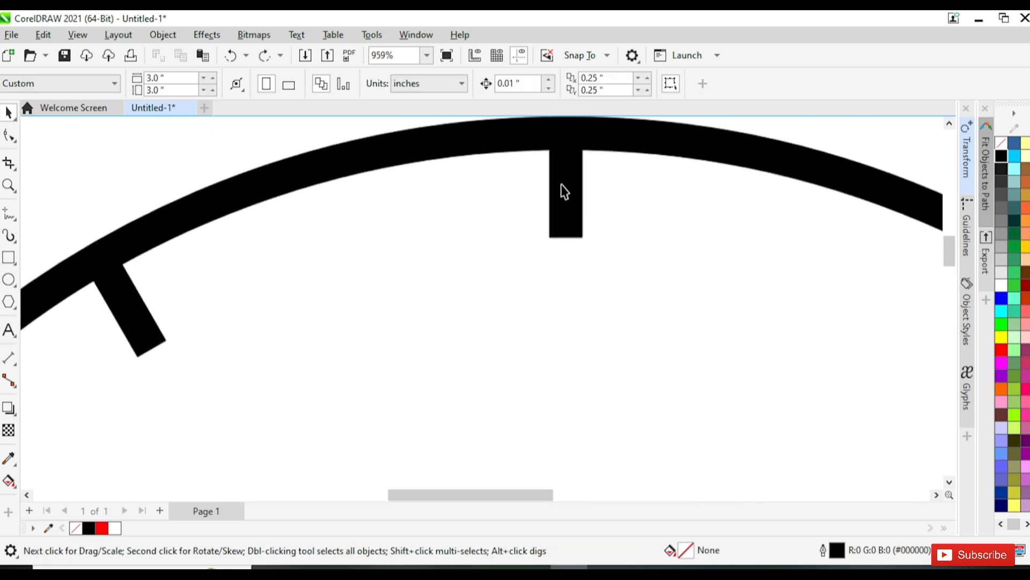
left_click(566, 184)
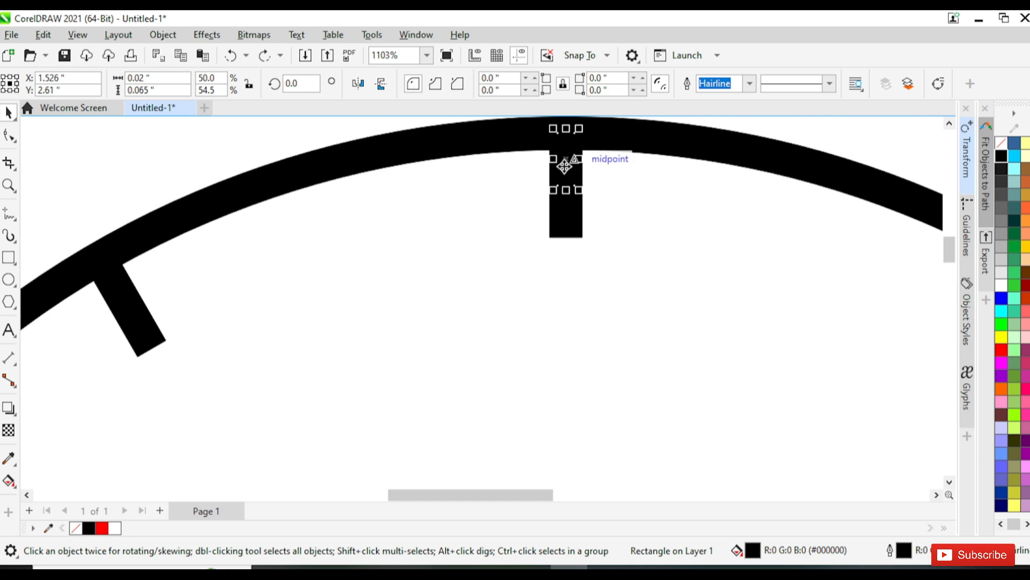
scroll(563, 166, "down", 3)
left_click(561, 185)
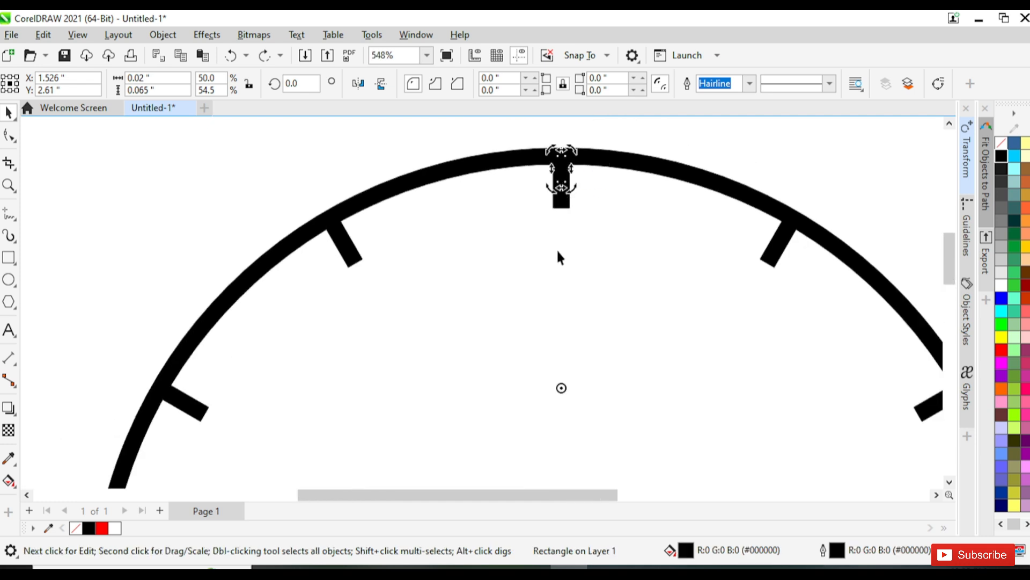
scroll(560, 258, "down", 3)
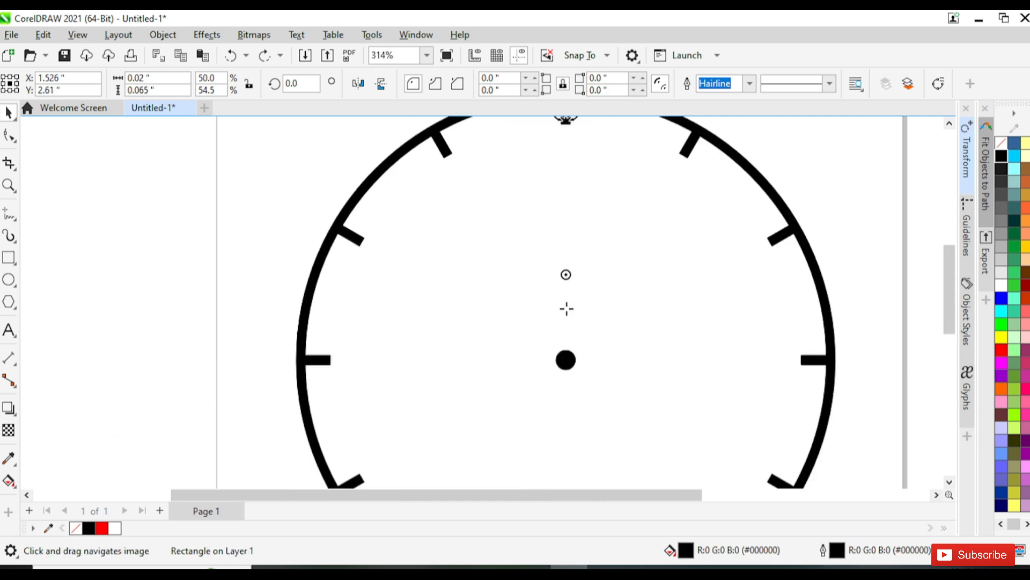
left_click_drag(566, 309, 565, 360)
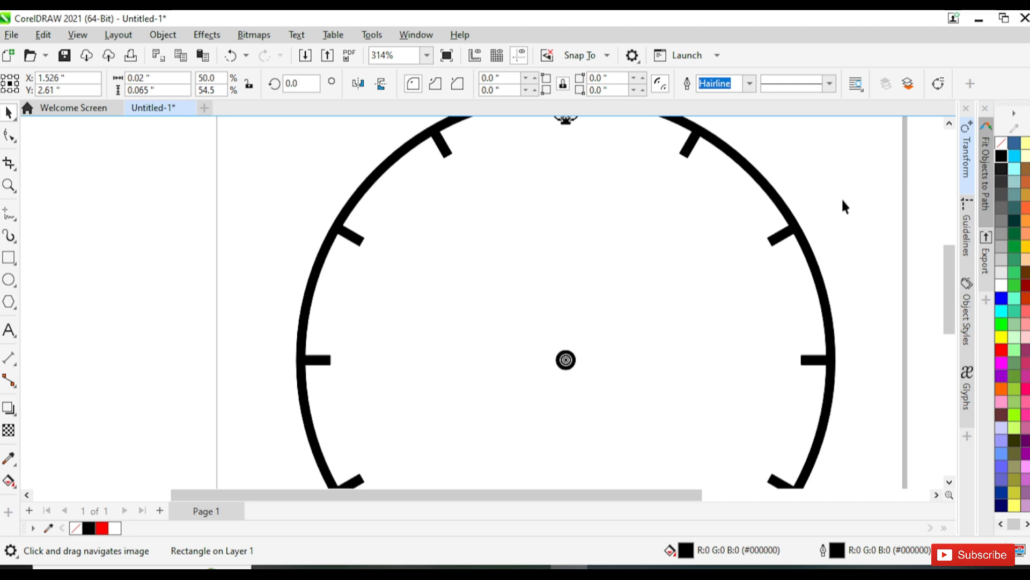
Rotate-copy the small tick around the dot with an angle of 360/60 and 59 copies to form the minute marks
left_click(967, 171)
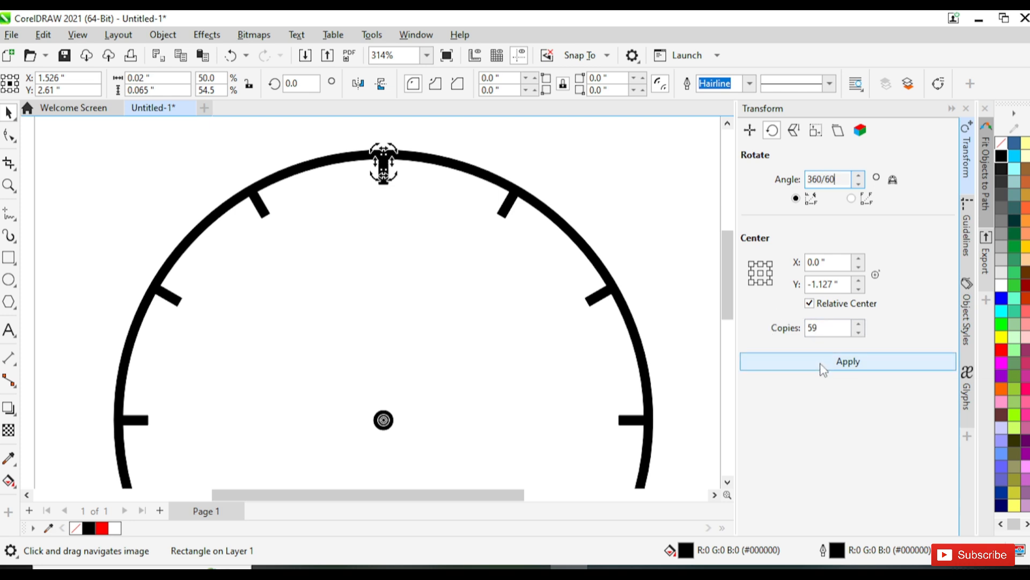
key("Tab")
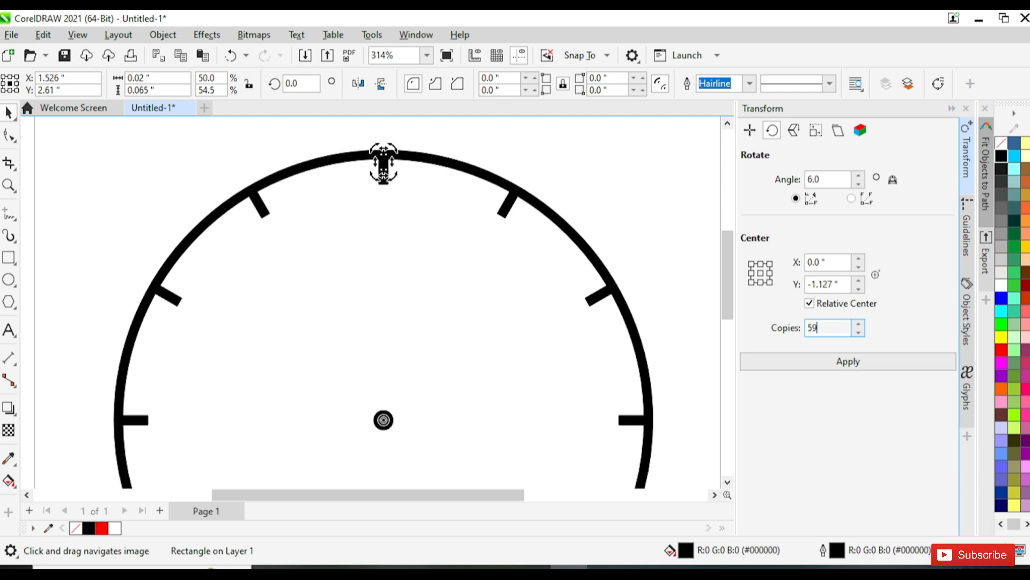
key("Return")
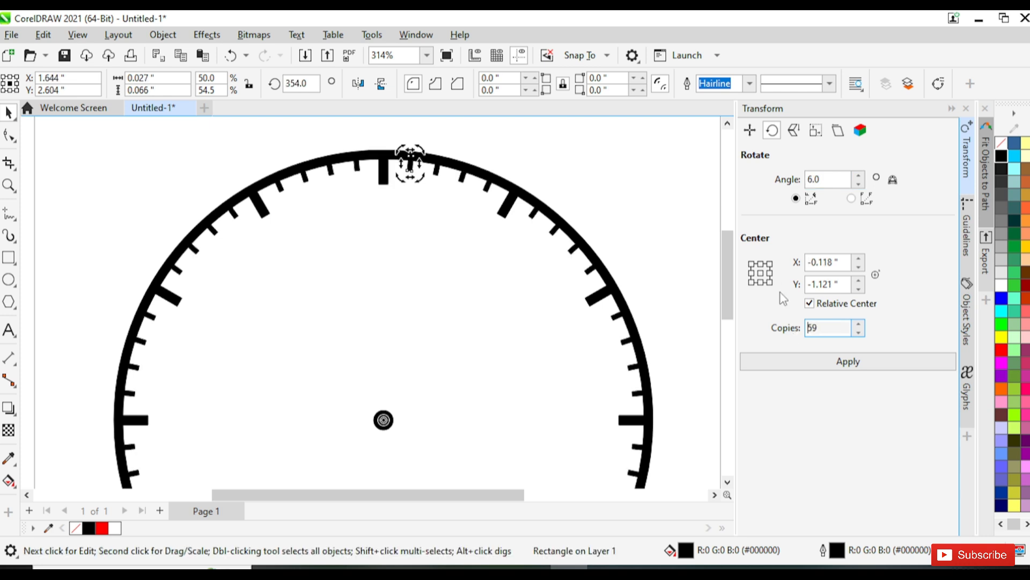
left_click(951, 110)
left_click(742, 153)
scroll(741, 153, "down", 3)
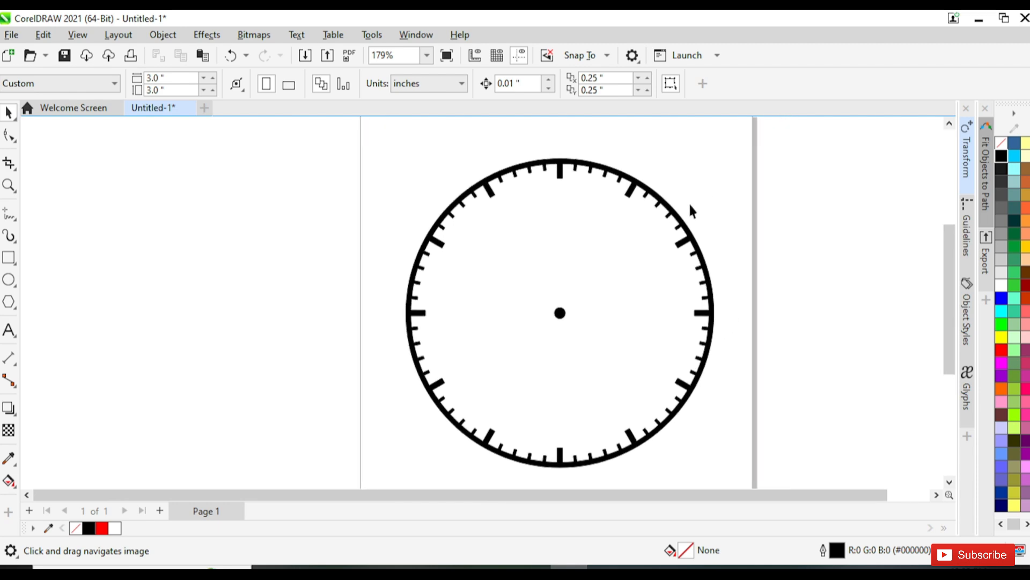
scroll(687, 203, "up", 2)
scroll(530, 179, "up", 3)
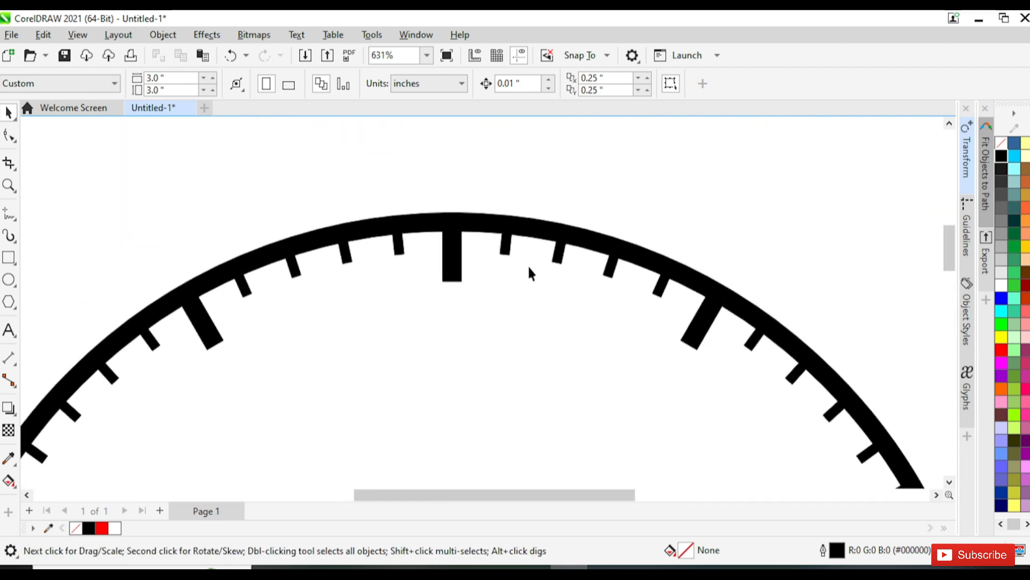
left_click_drag(497, 301, 521, 227)
scroll(521, 227, "down", 1)
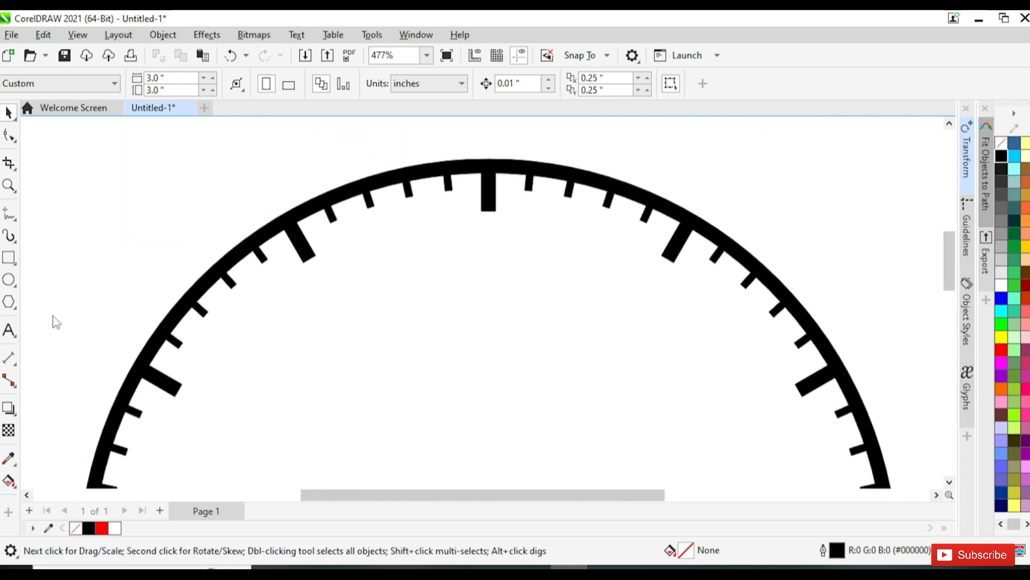
Add the text 12 in 24 pt Arial near the hour mark at the top of the clock face
key("F8")
left_click(473, 279)
type("12")
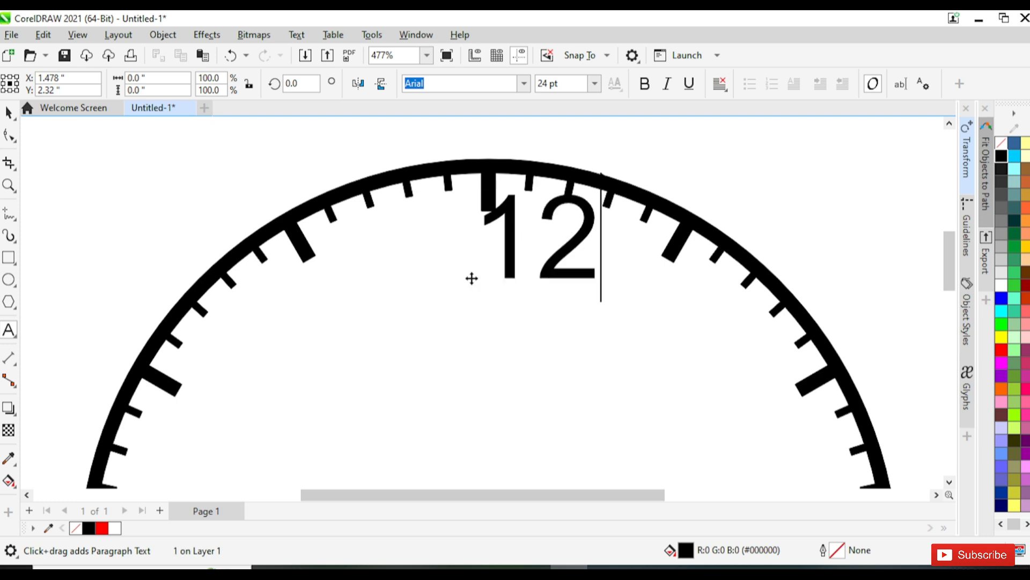
left_click(9, 112)
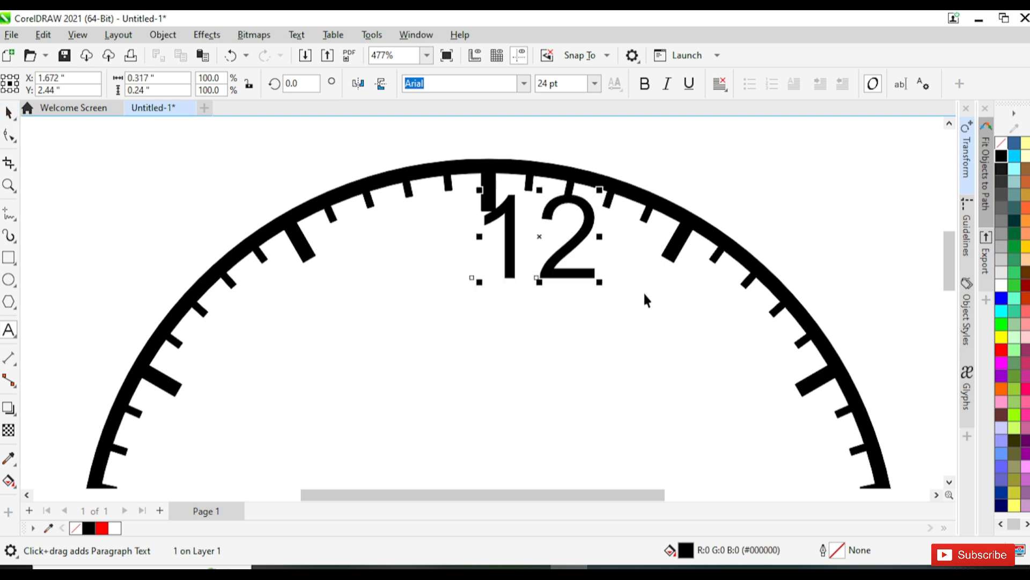
Scale the 12 down to about 17.2 pt and move it beneath the top hour mark
left_click_drag(539, 234, 480, 289)
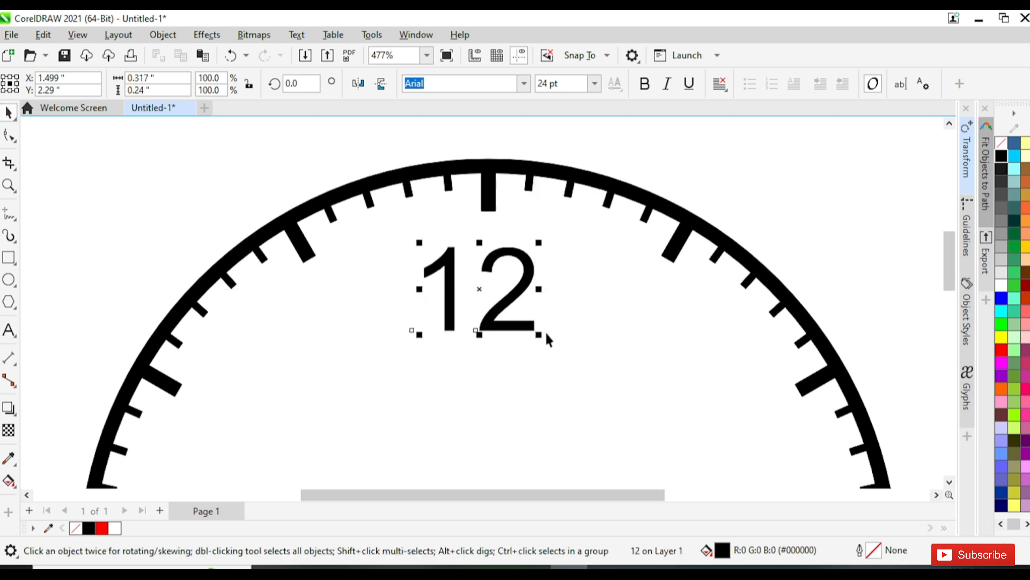
left_click_drag(541, 333, 507, 314)
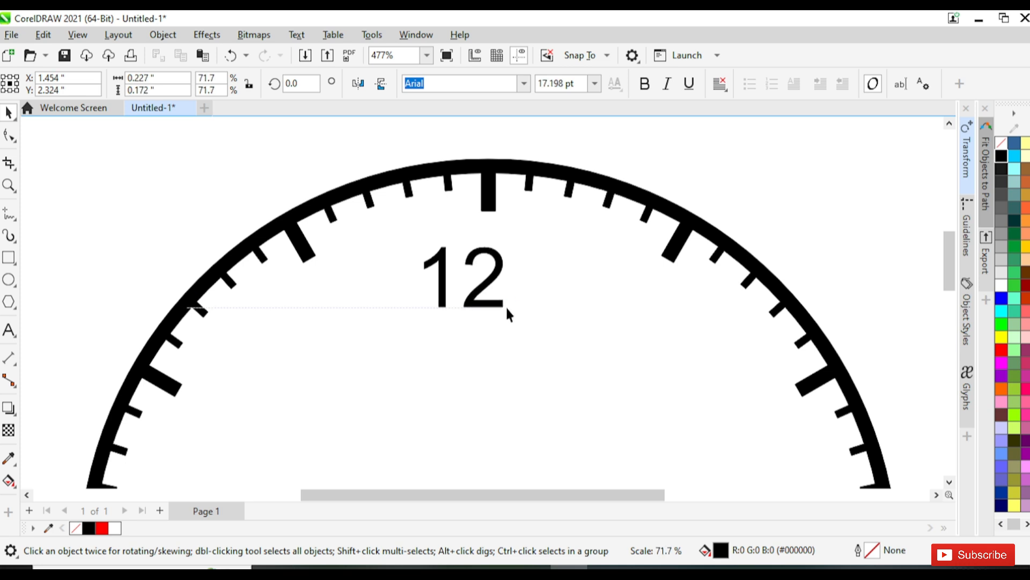
left_click_drag(462, 277, 486, 268)
scroll(486, 269, "down", 2)
scroll(486, 271, "down", 3)
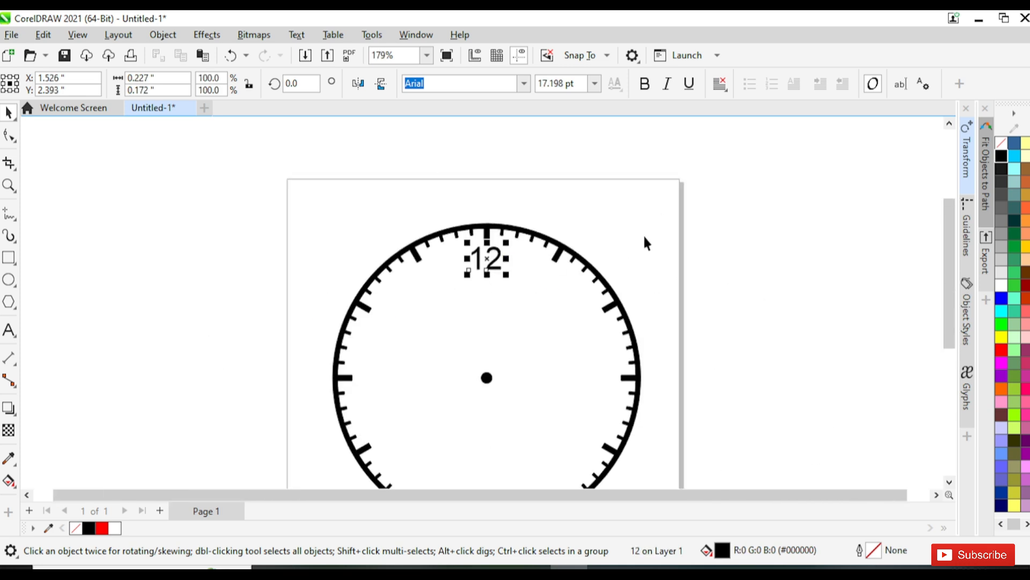
left_click(643, 234)
Shrink the 12 further to about 14.09 pt, keeping it just below the top hour mark
left_click_drag(487, 191, 483, 172)
scroll(484, 173, "down", 1)
left_click_drag(487, 240, 510, 220)
scroll(490, 215, "up", 2)
left_click(498, 226)
left_click(680, 163)
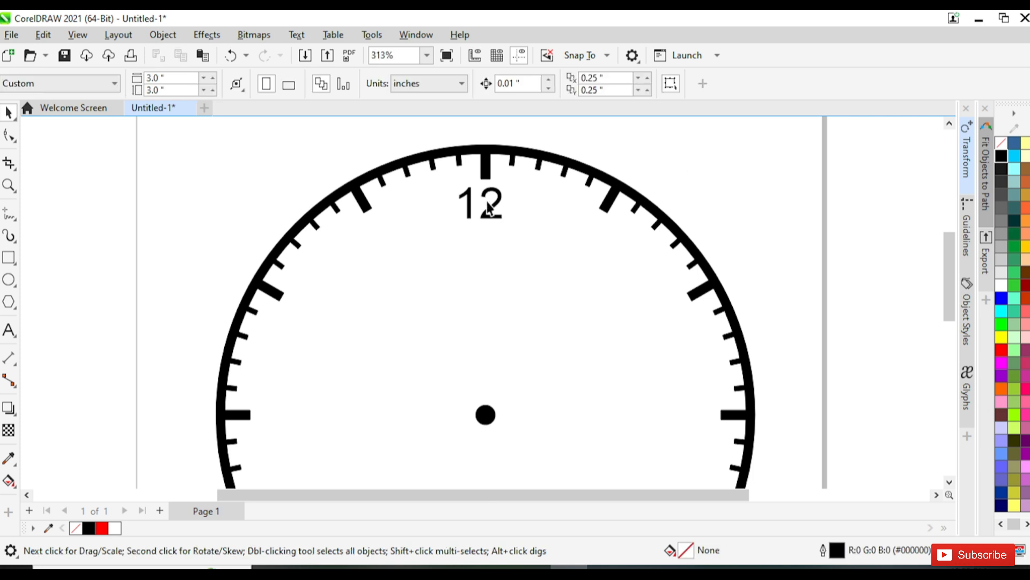
Align the 12 horizontally centred on the top hour mark
left_click(494, 214)
left_click(487, 169, "shift")
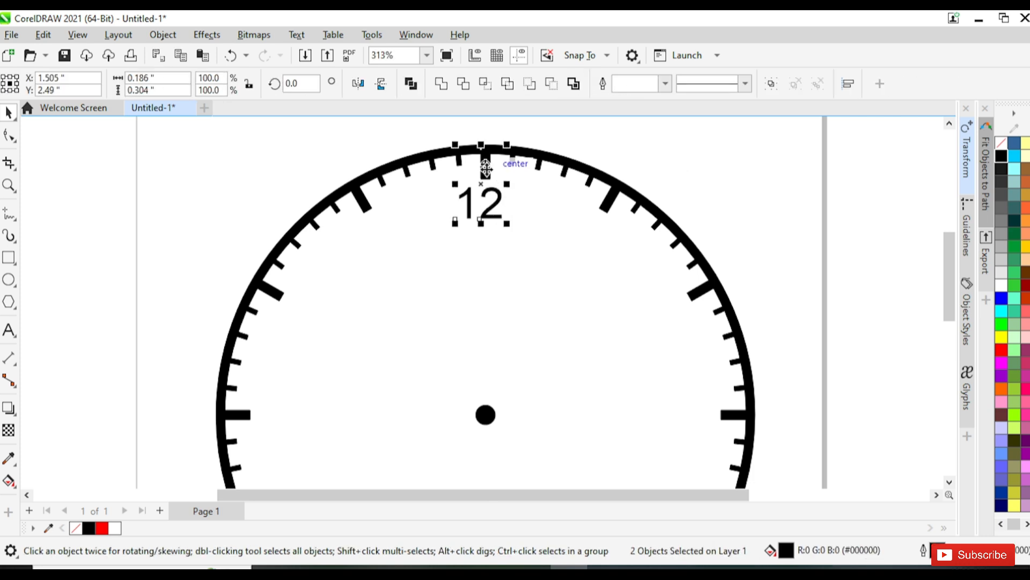
key("c")
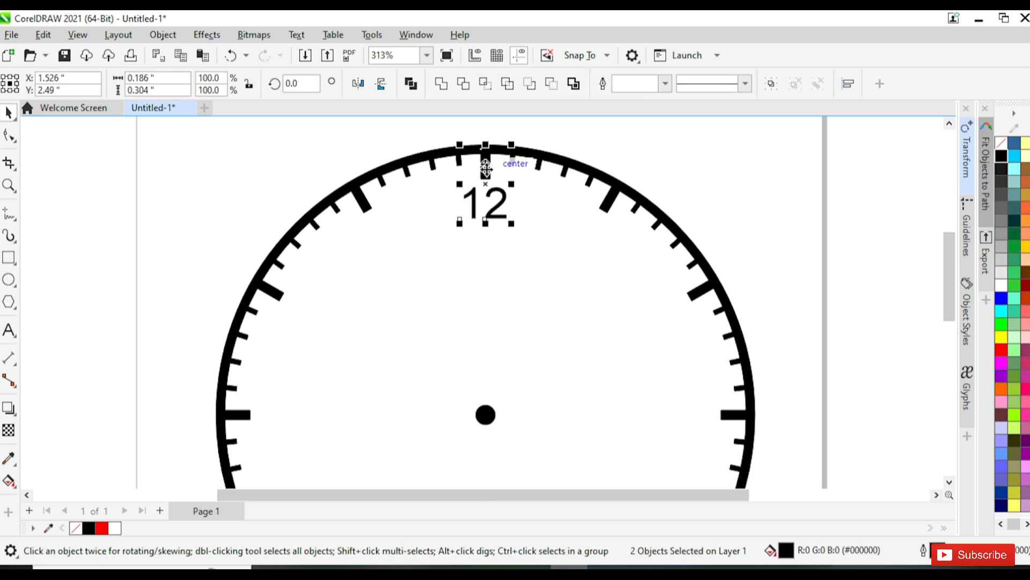
left_click(789, 251)
Place copies of the 12 beside the one o'clock and two o'clock hour marks
scroll(730, 255, "down", 5)
left_click_drag(633, 237, 600, 200)
scroll(600, 201, "up", 4)
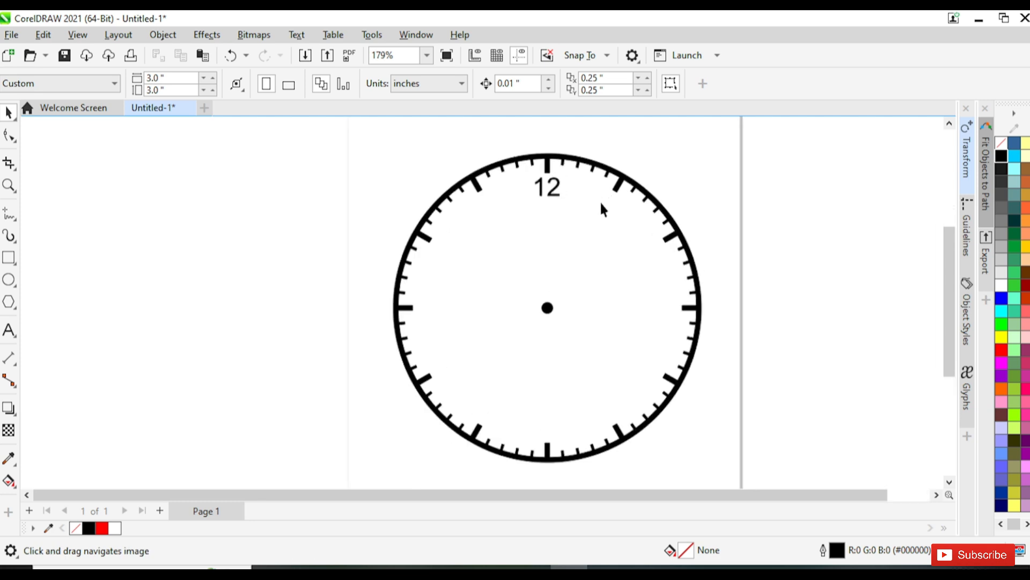
left_click(524, 183)
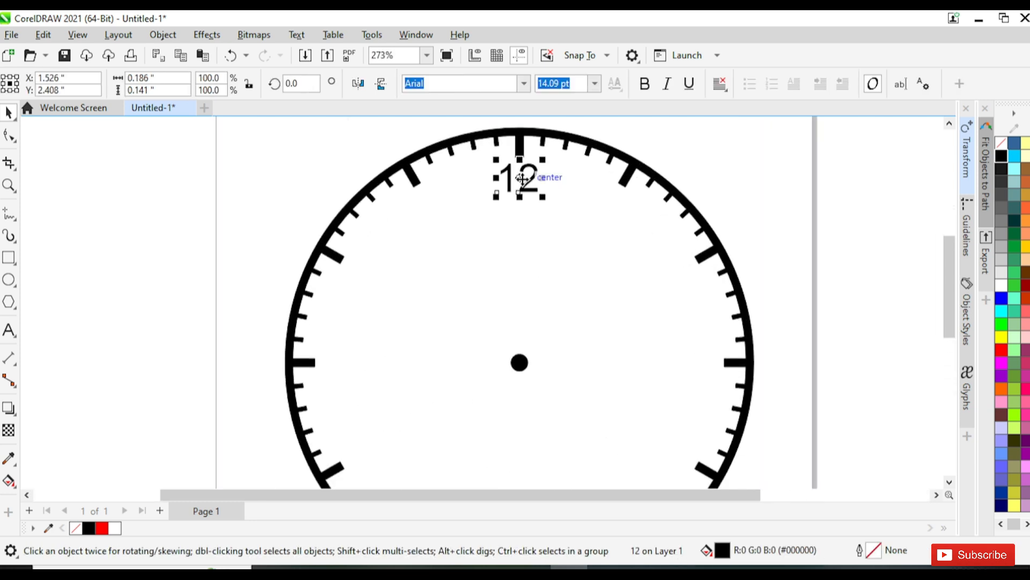
left_click_drag(524, 179, 671, 272)
right_click(606, 207)
right_click(670, 272)
Place further copies of the 12 beside the three, four, five, six and seven o'clock hour marks
left_click_drag(612, 230, 523, 140)
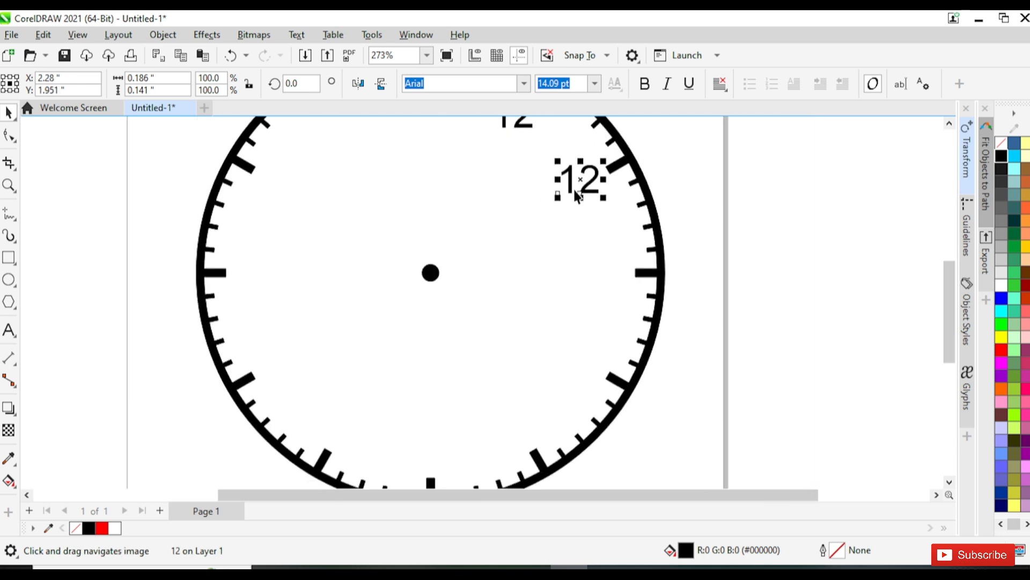
left_click_drag(581, 182, 274, 370)
right_click(603, 277)
right_click(580, 365)
right_click(515, 432)
right_click(427, 454)
right_click(340, 437)
left_click(275, 370)
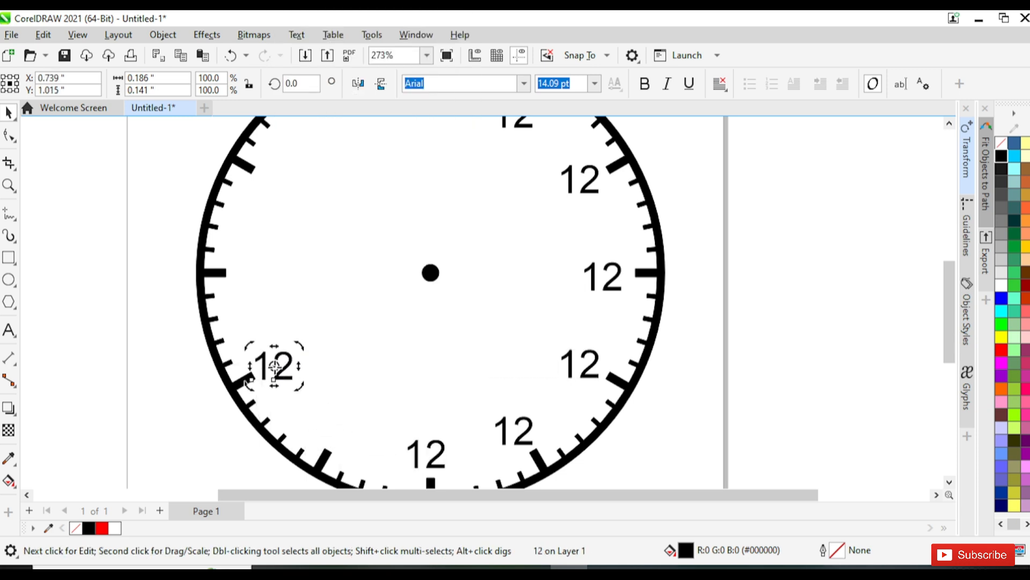
key("ctrl+z")
left_click(319, 432)
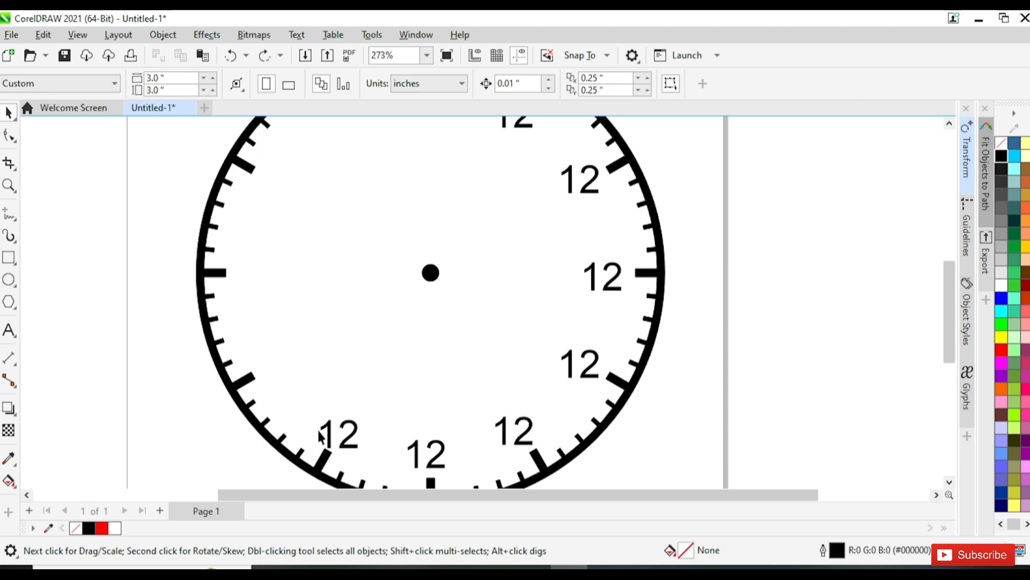
Place copies of the 12 beside the eight, nine, ten and eleven o'clock hour marks
left_click_drag(346, 443, 282, 198)
left_click_drag(392, 214, 348, 327)
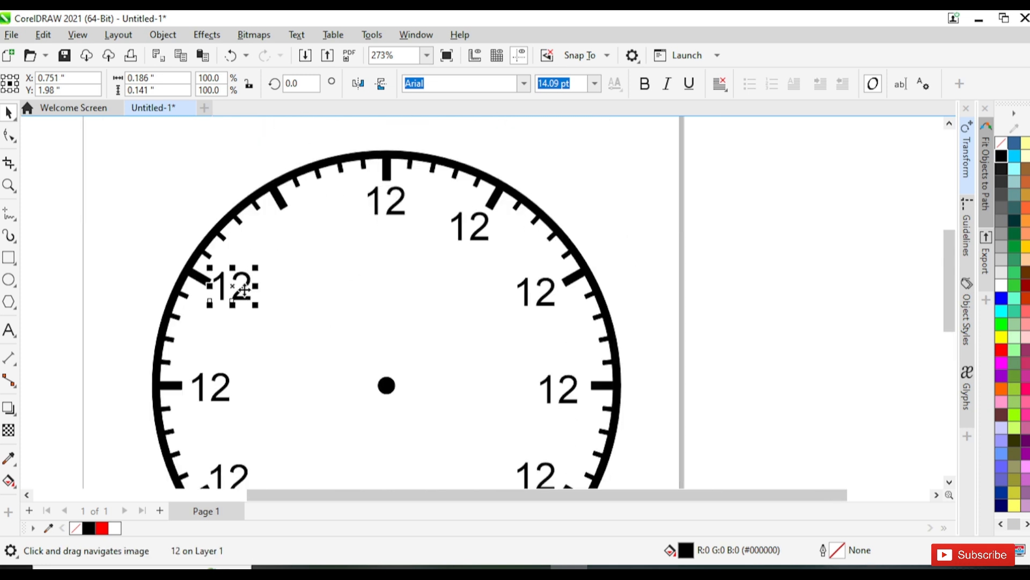
left_click_drag(243, 290, 316, 232)
right_click(317, 231)
left_click(124, 197)
Edit the numerals at the one and two o'clock marks to read 1 and 2
scroll(180, 187, "down", 2)
scroll(181, 186, "down", 2)
left_click_drag(183, 187, 327, 316)
scroll(422, 324, "up", 7)
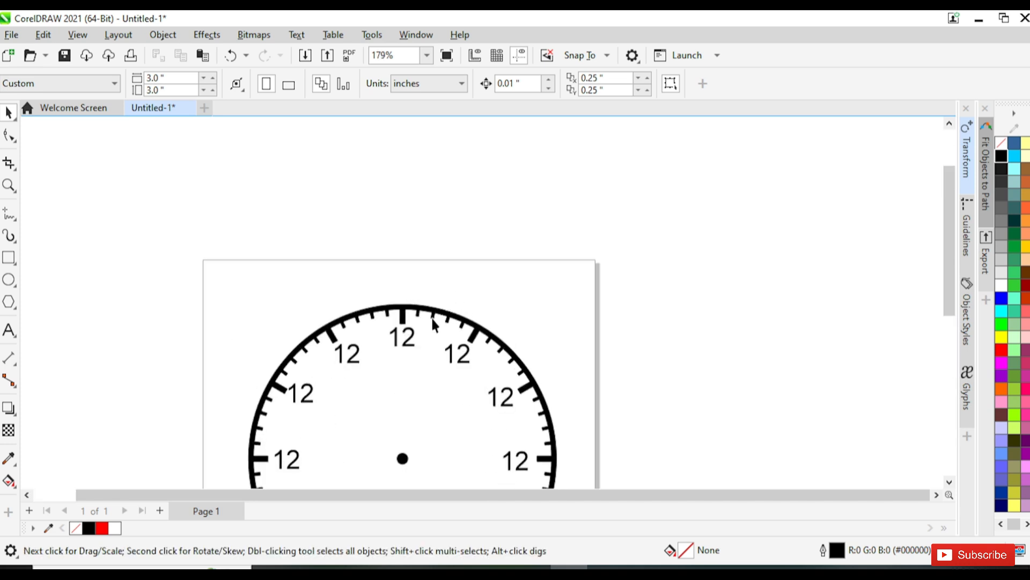
left_click_drag(398, 369, 401, 298)
left_click_drag(502, 361, 423, 329)
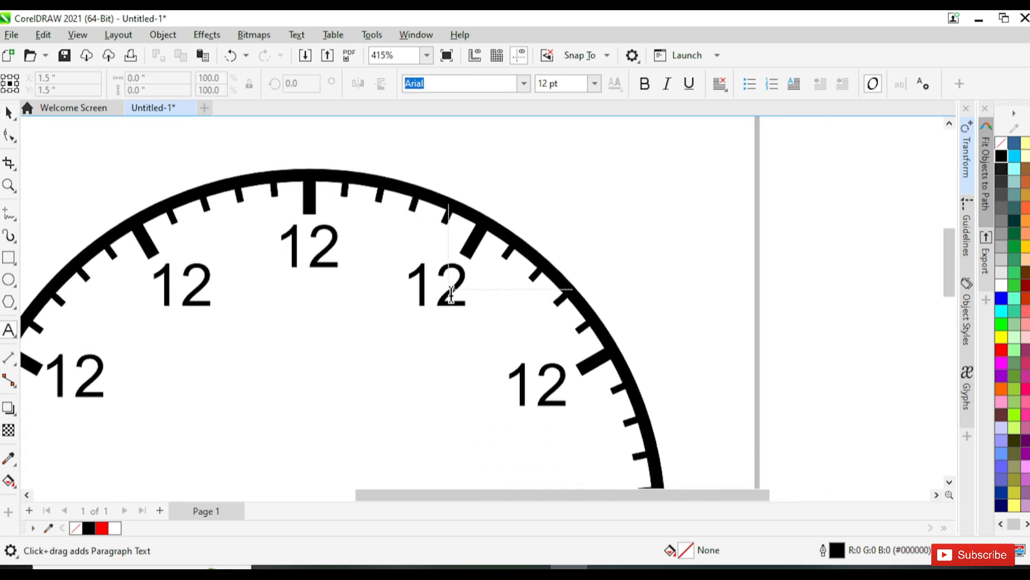
left_click_drag(449, 289, 460, 303)
key("Delete")
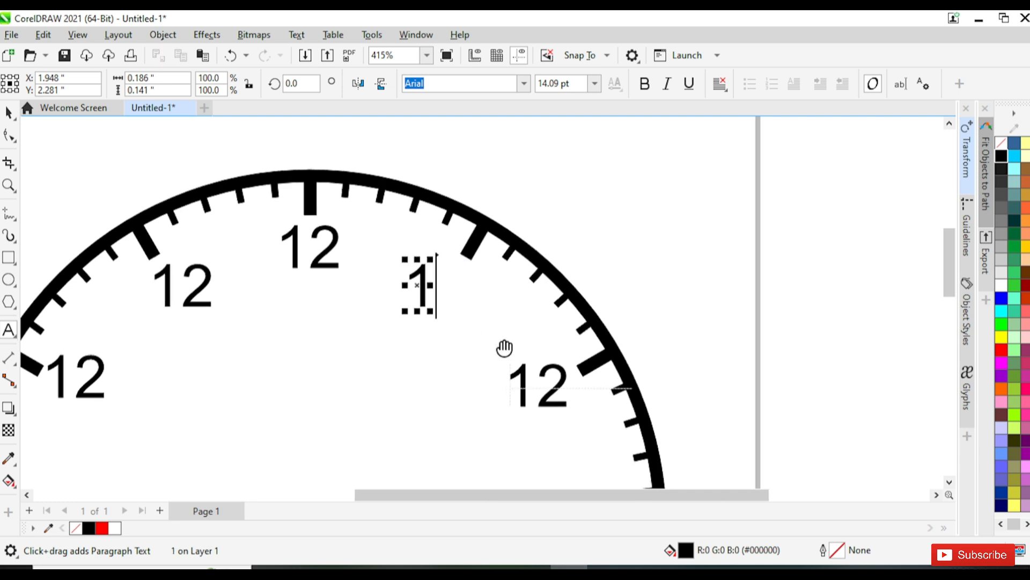
left_click_drag(504, 348, 517, 321)
key("Delete")
Change the numerals at the three, four and five o'clock marks to 3, 4 and 5
left_click_drag(519, 395, 544, 253)
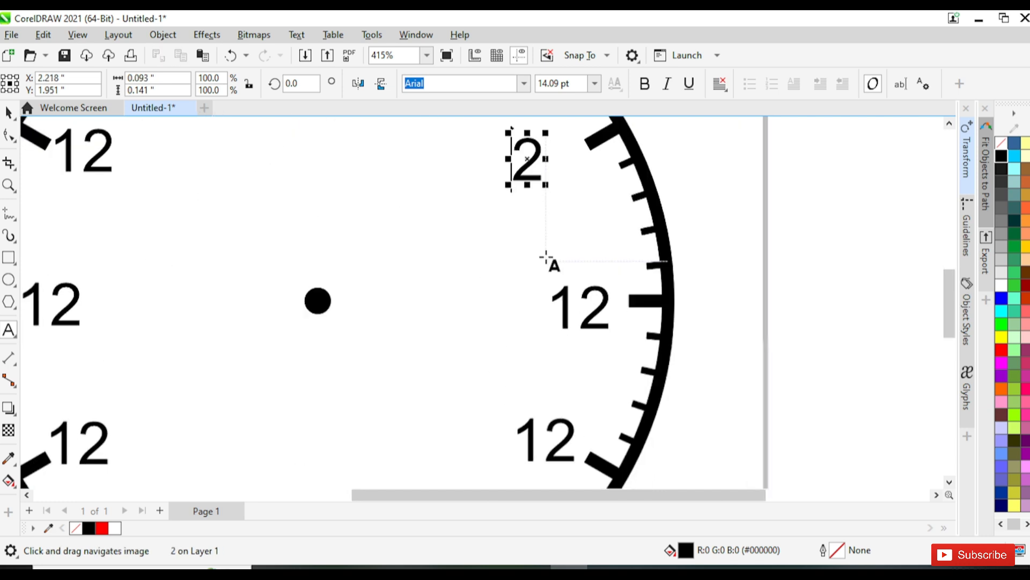
left_click_drag(586, 323, 551, 322)
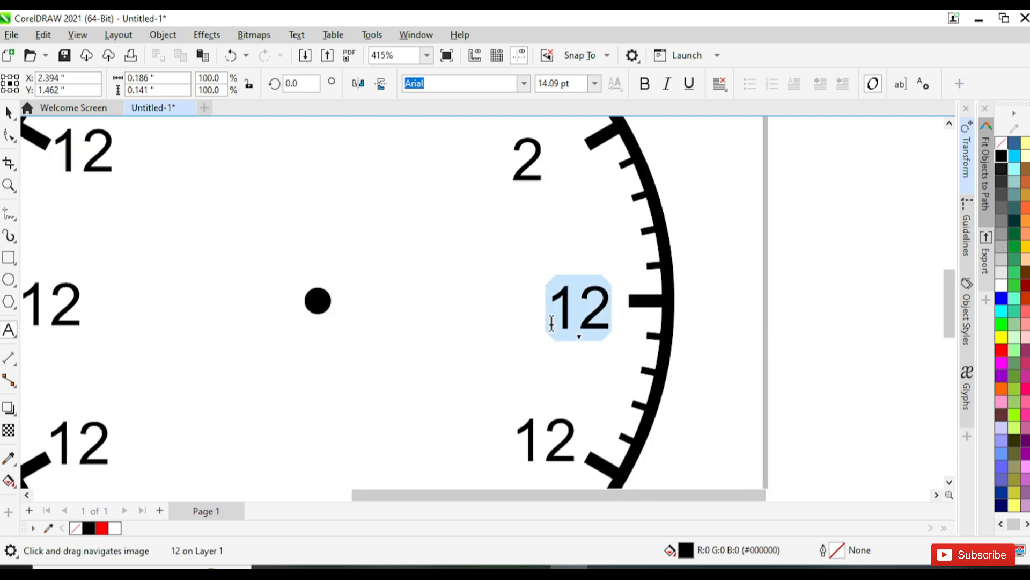
type("3")
left_click_drag(617, 272, 626, 129)
left_click_drag(587, 307, 524, 306)
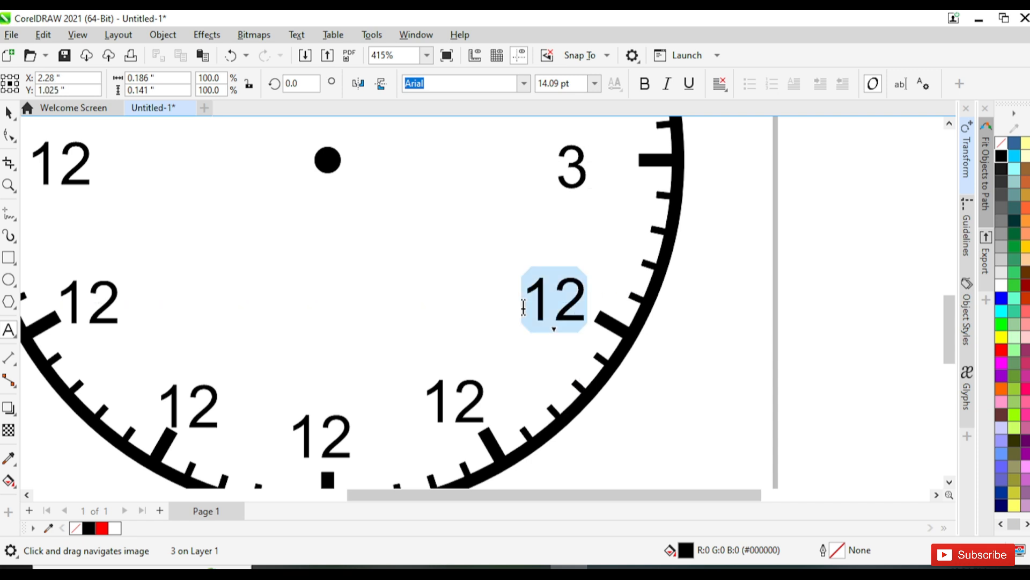
type("4")
left_click_drag(515, 368, 445, 359)
type("5")
Change the numerals at the six, seven and eight o'clock marks to 6, 7 and 8
scroll(550, 359, "up", 1)
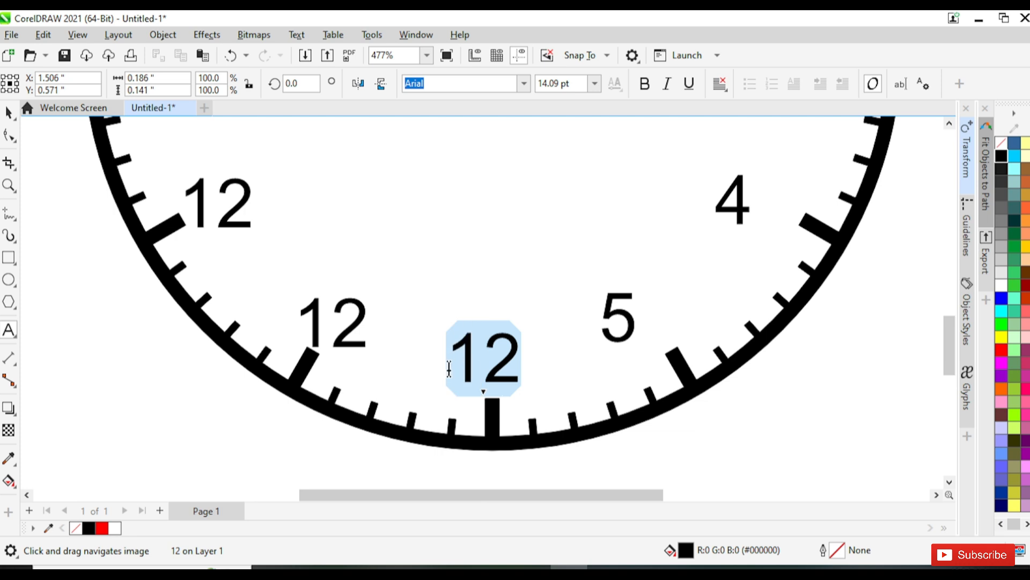
type("6")
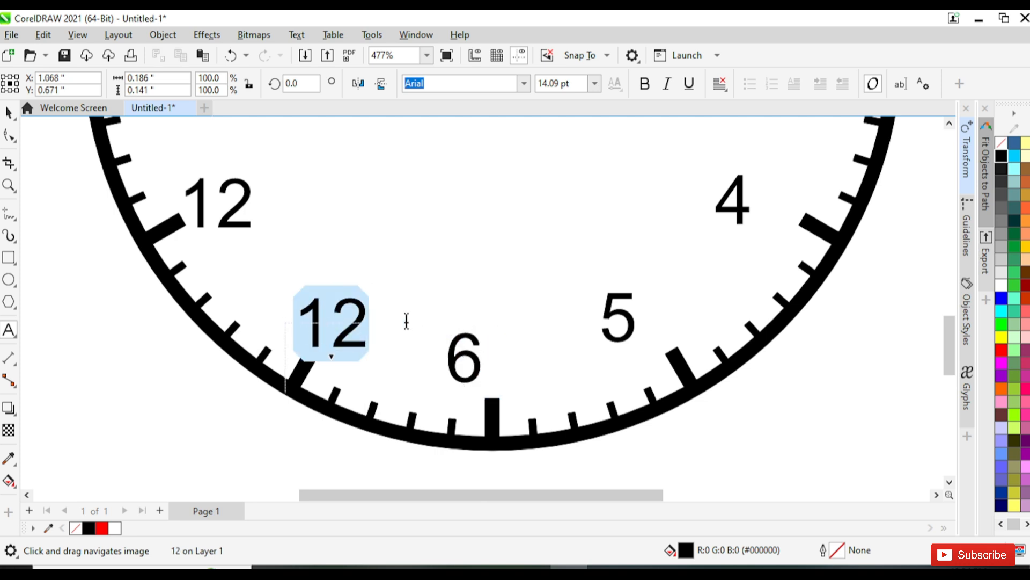
type("7")
left_click_drag(414, 294, 471, 400)
left_click_drag(301, 324, 239, 326)
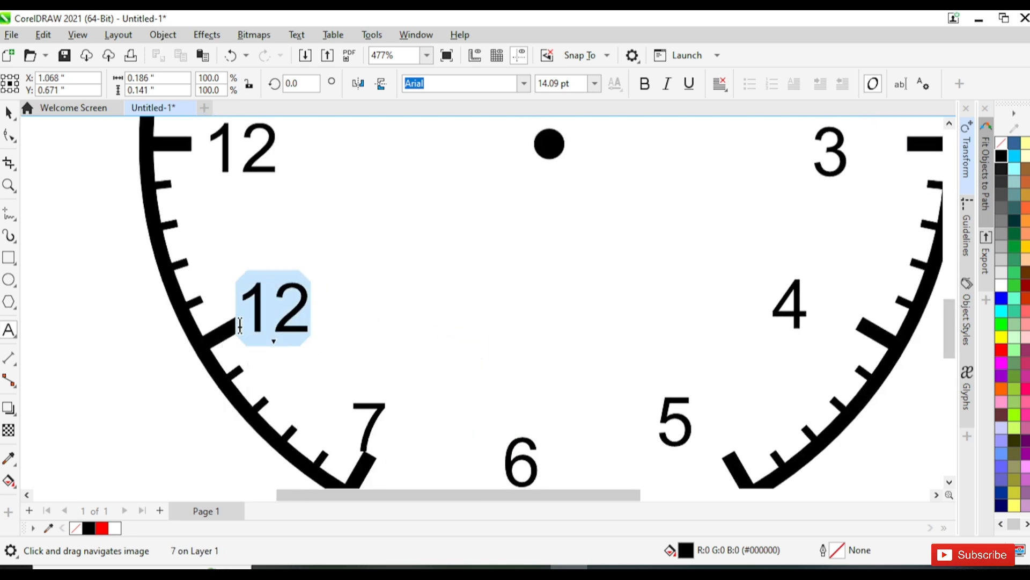
type("8")
Change the numerals at the nine, ten and eleven o'clock marks to 9, 10 and 11
left_click_drag(325, 371, 380, 533)
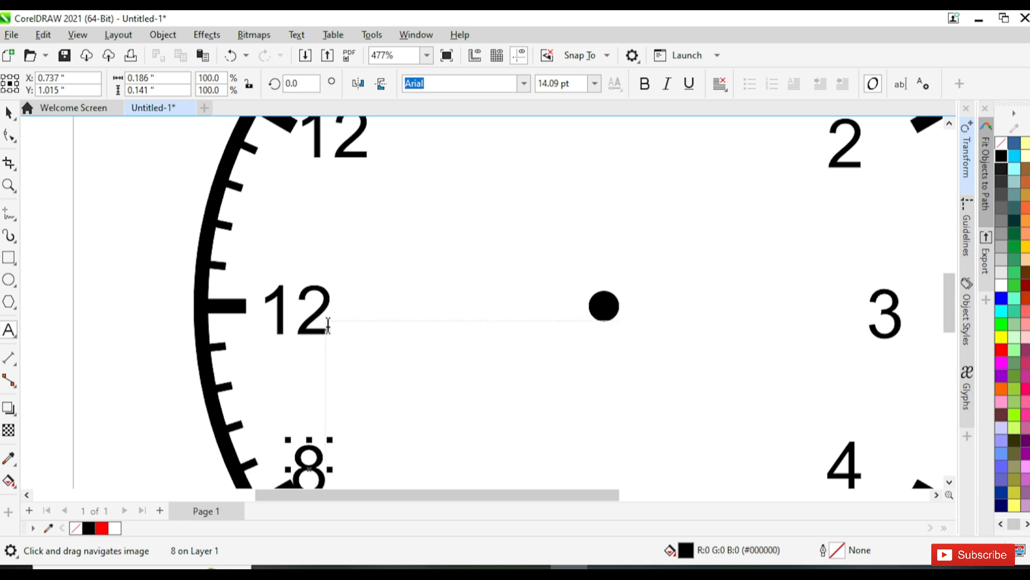
left_click(277, 331)
type("9")
left_click_drag(322, 345, 336, 479)
left_click_drag(376, 289, 325, 290)
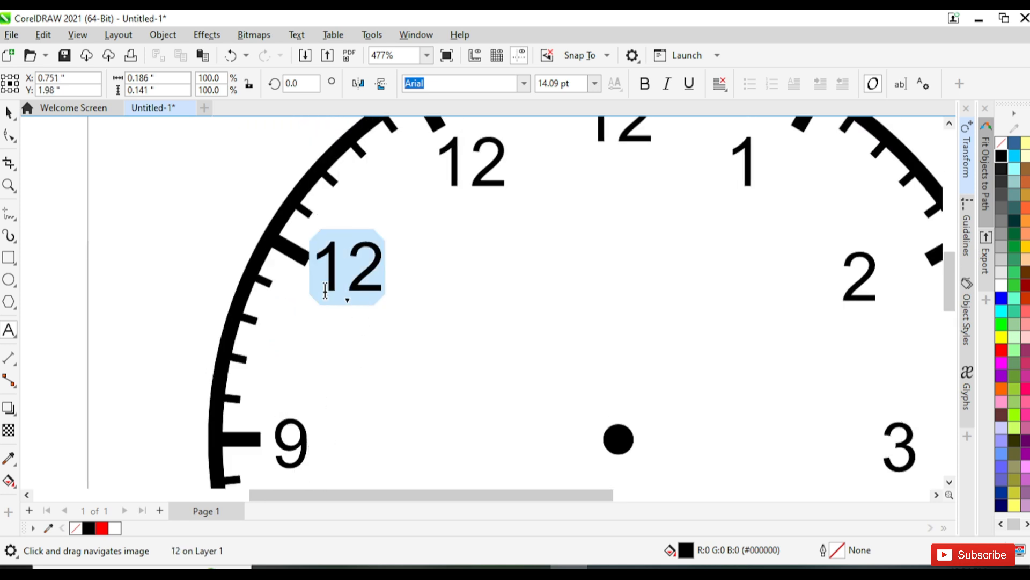
type("10")
left_click_drag(443, 287, 455, 381)
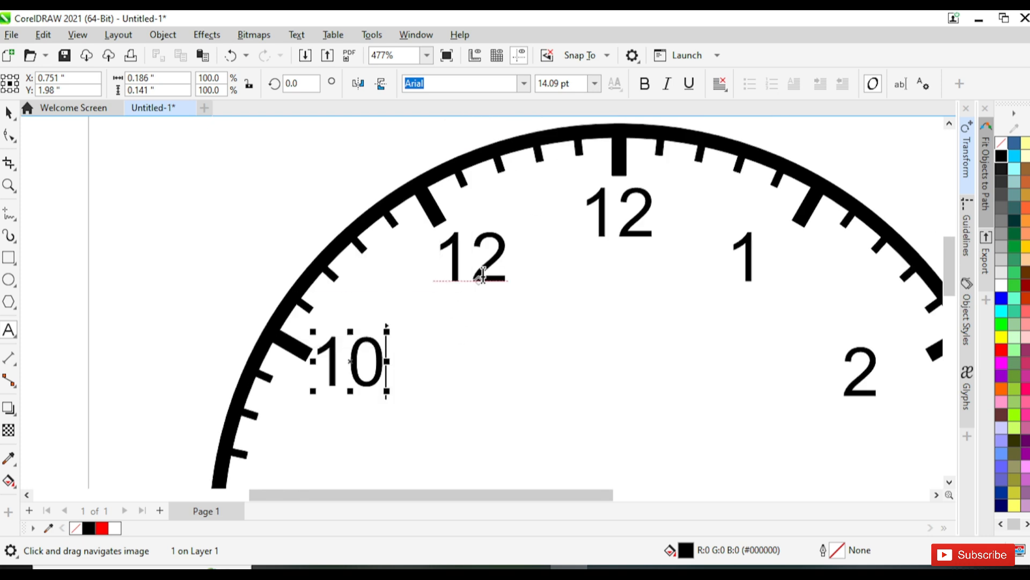
left_click_drag(491, 271, 479, 273)
type("1")
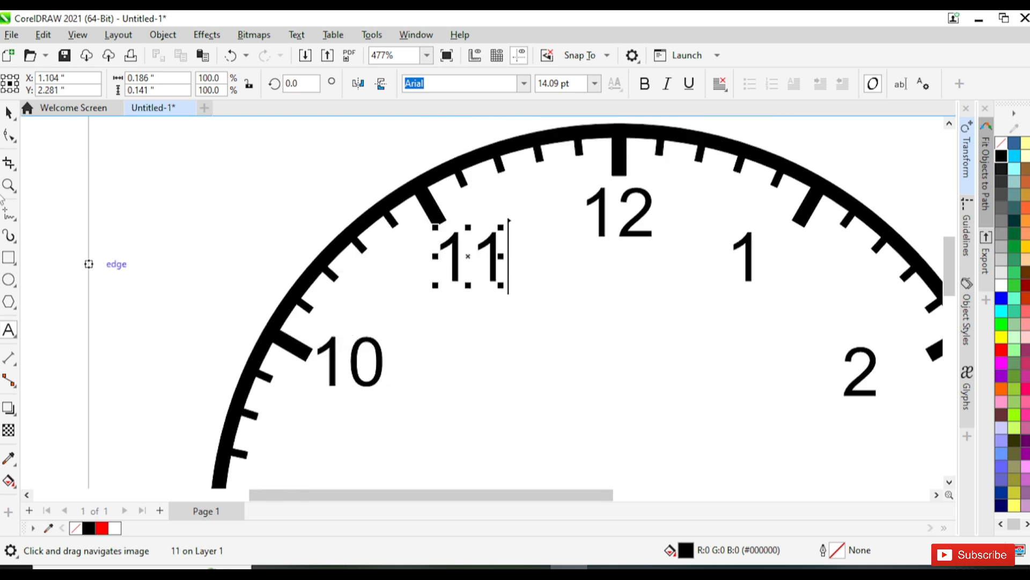
Nudge the numeral 1 about 0.05 inches to the right, closer to its hour mark
left_click(10, 112)
scroll(190, 251, "down", 3)
left_click_drag(222, 243, 292, 223)
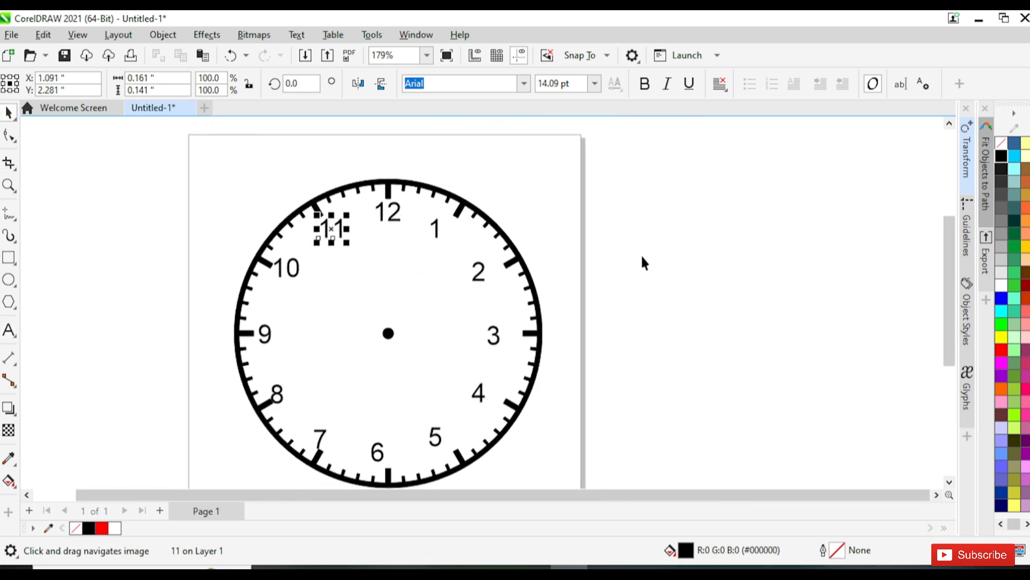
left_click(641, 254)
scroll(445, 256, "up", 1)
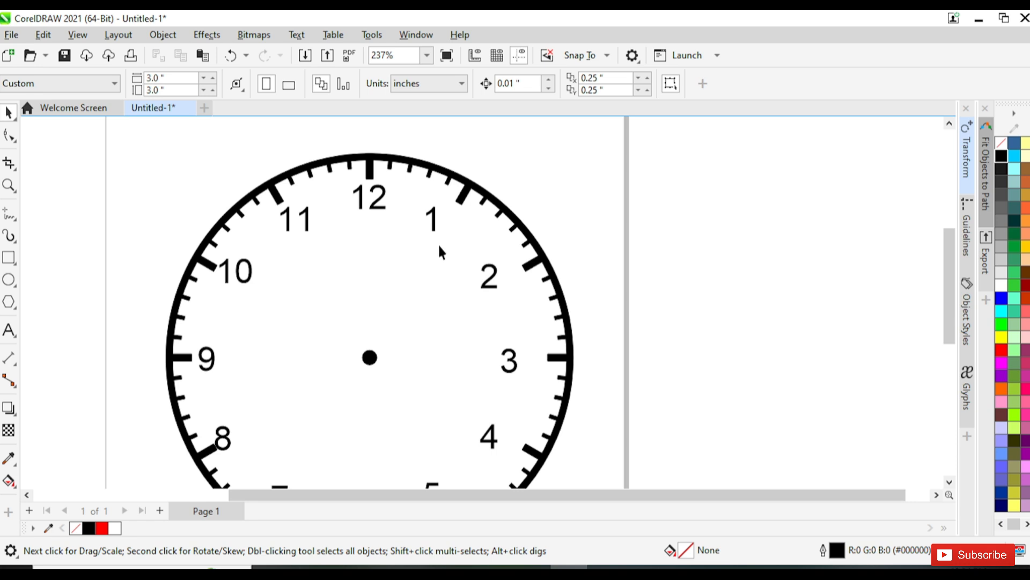
left_click(433, 226)
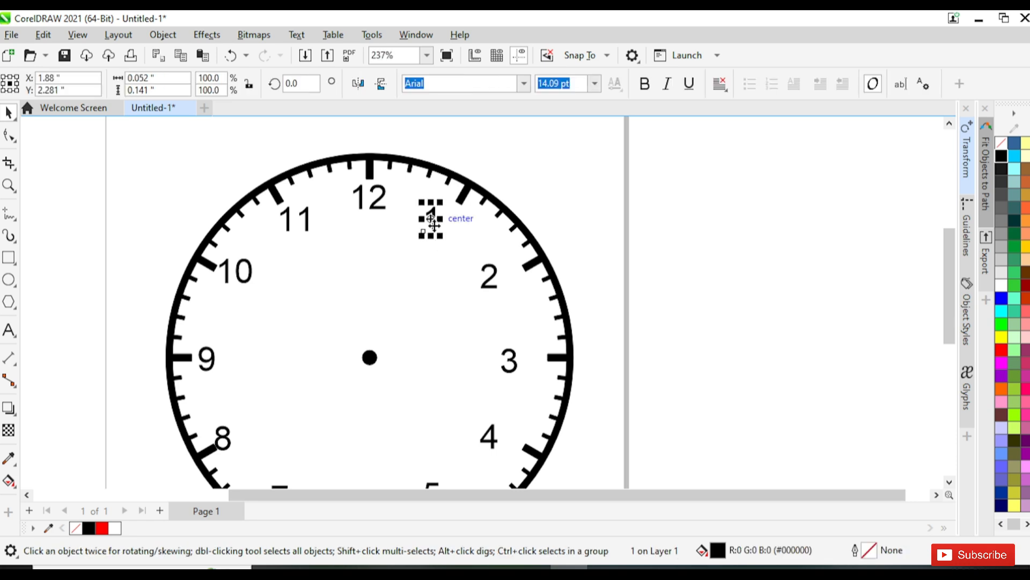
left_click(553, 189)
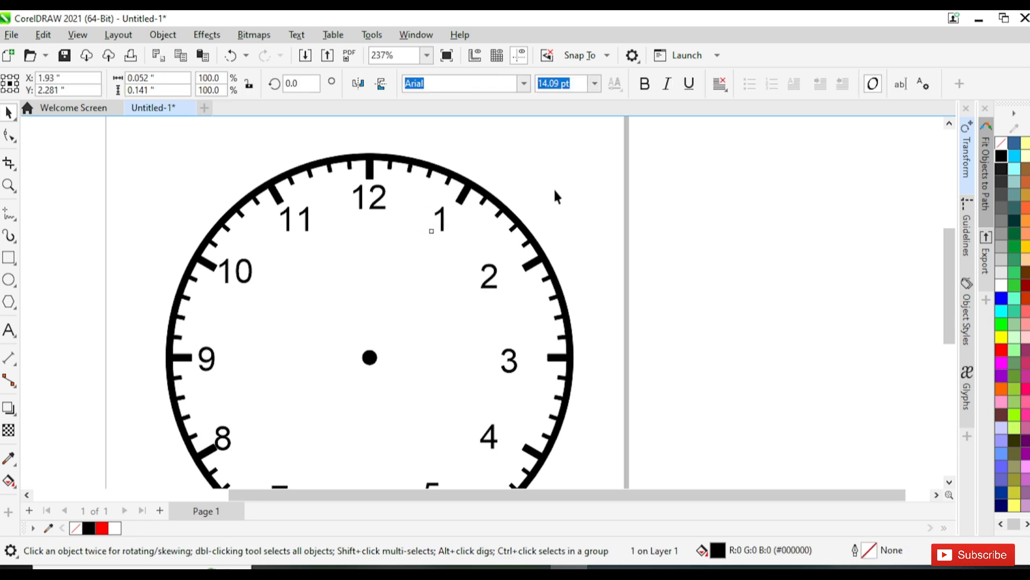
Nudge the numeral 2 about 0.04 inches to the right, closer to its hour mark
left_click(484, 281)
key("Right")
key("Right")
key("Right")
key("Right")
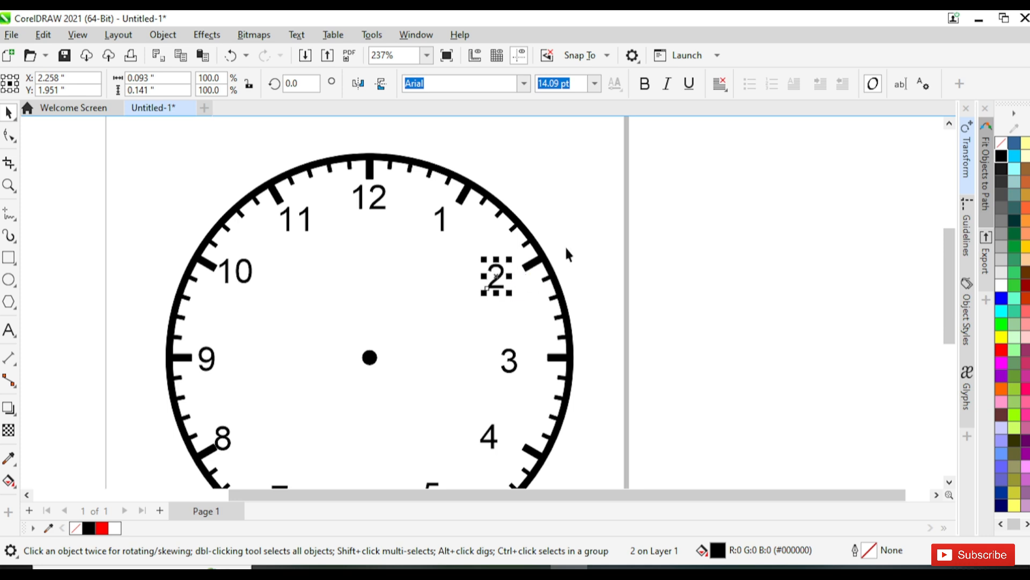
left_click(565, 247)
Nudge the numeral 3 to the right in 0.01-inch increments, closer to its hour mark
left_click(511, 365)
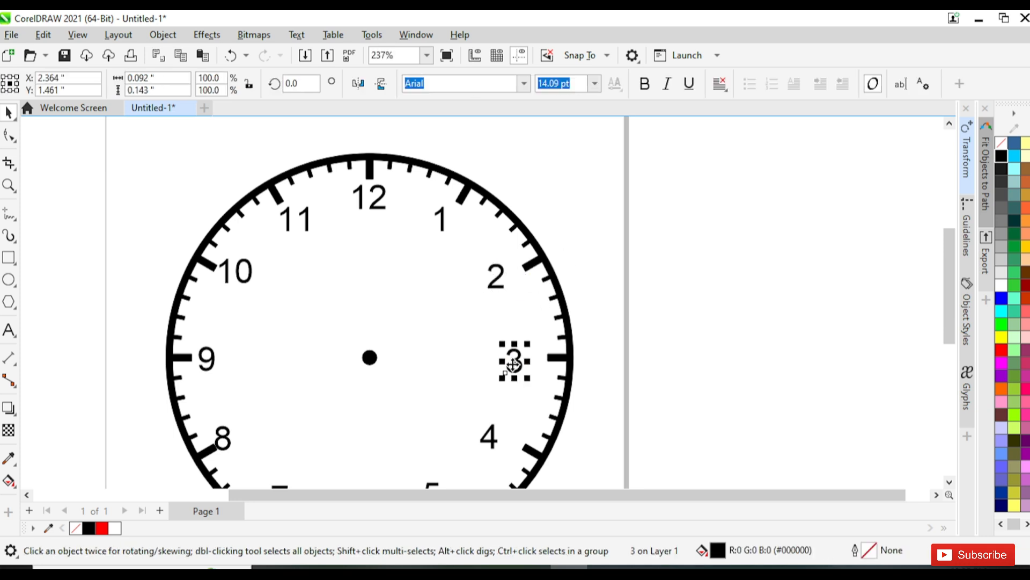
key("Right")
key("Right")
key("Right")
left_click(688, 335)
left_click_drag(629, 348, 644, 214)
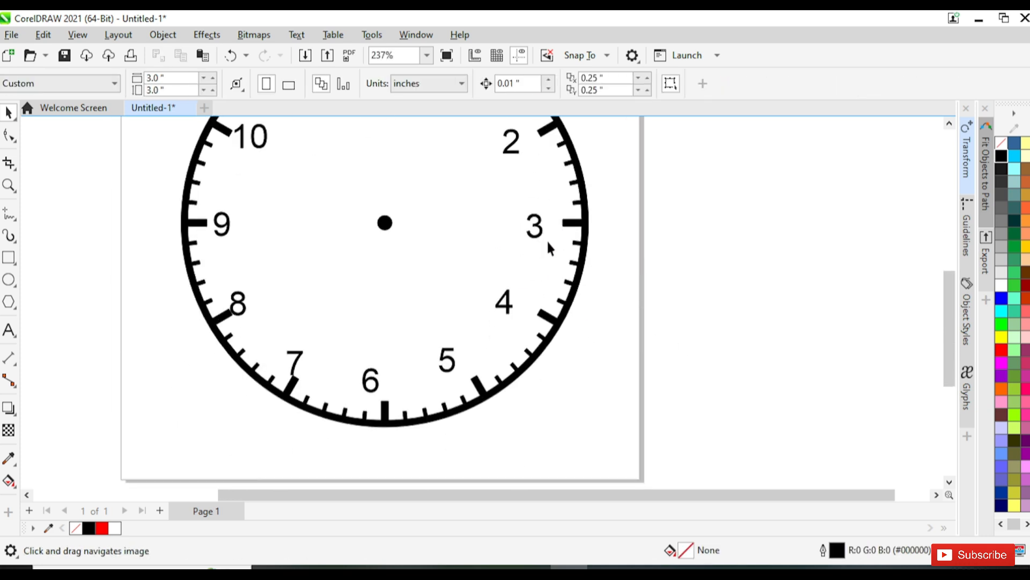
left_click(540, 234)
key("Right")
key("Right")
left_click(741, 281)
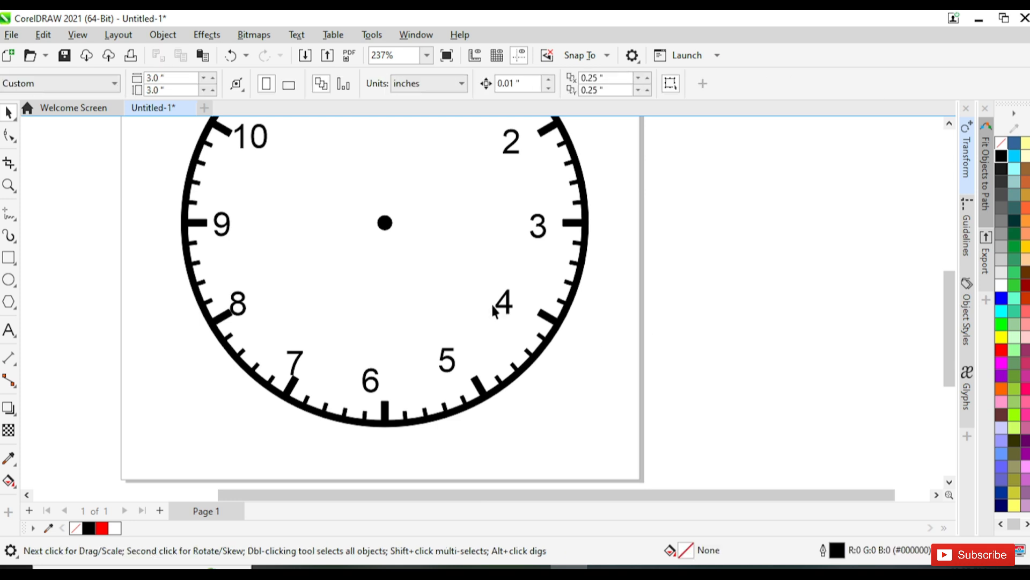
Nudge the numeral 4 about 0.05 inches to the right, closer to its hour mark
left_click(509, 304)
key("Right")
key("Right")
Nudge the numeral 5 about 0.06 inches to the right, closer to its hour mark
left_click(448, 359)
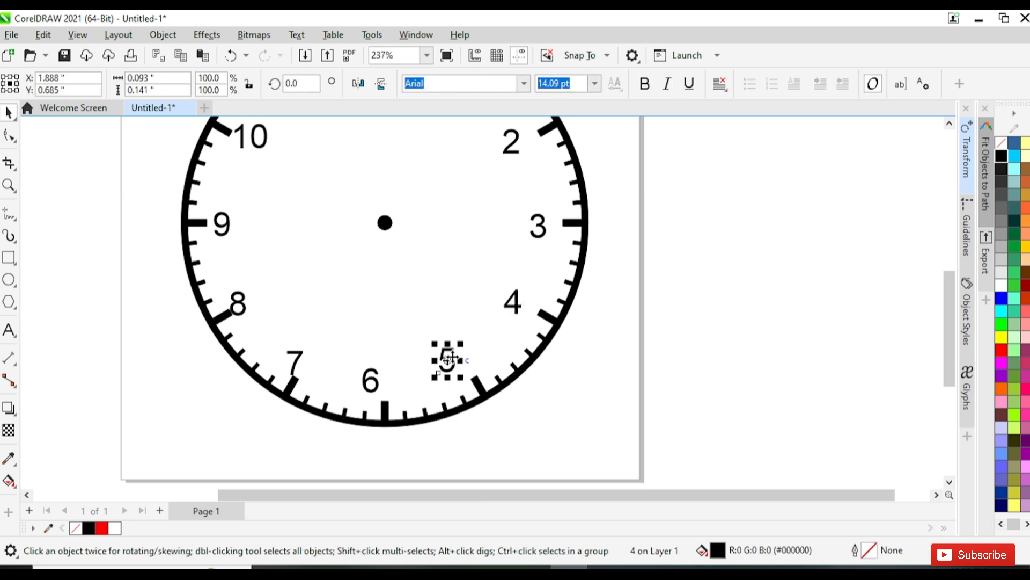
key("Right")
key("Right")
key("Right")
key("Right")
key("Right")
key("Right")
Align the numeral 6 horizontally by its centre with the six o'clock hour mark
left_click(371, 383)
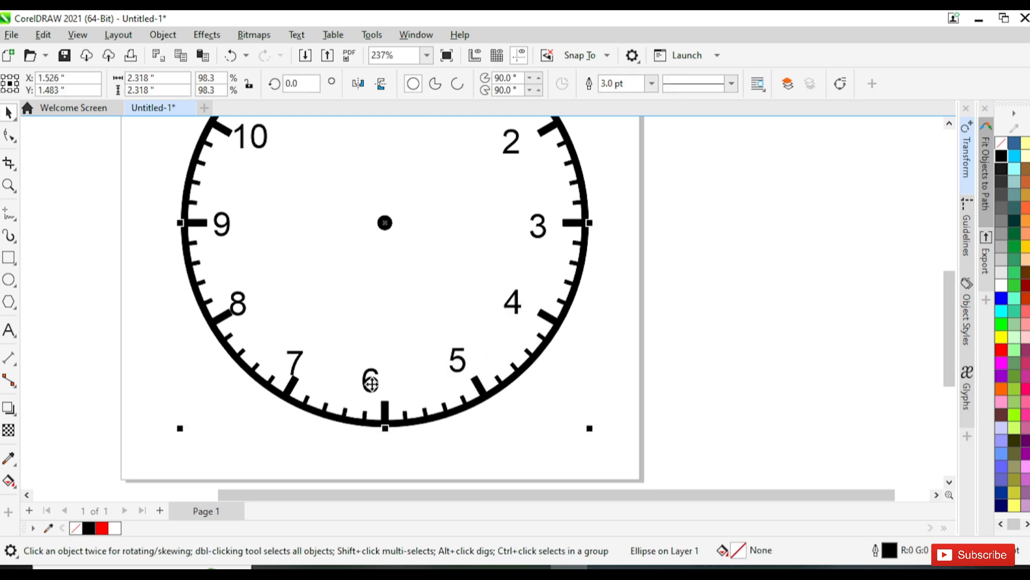
left_click(635, 454)
scroll(440, 399, "up", 5)
left_click_drag(328, 412, 417, 339)
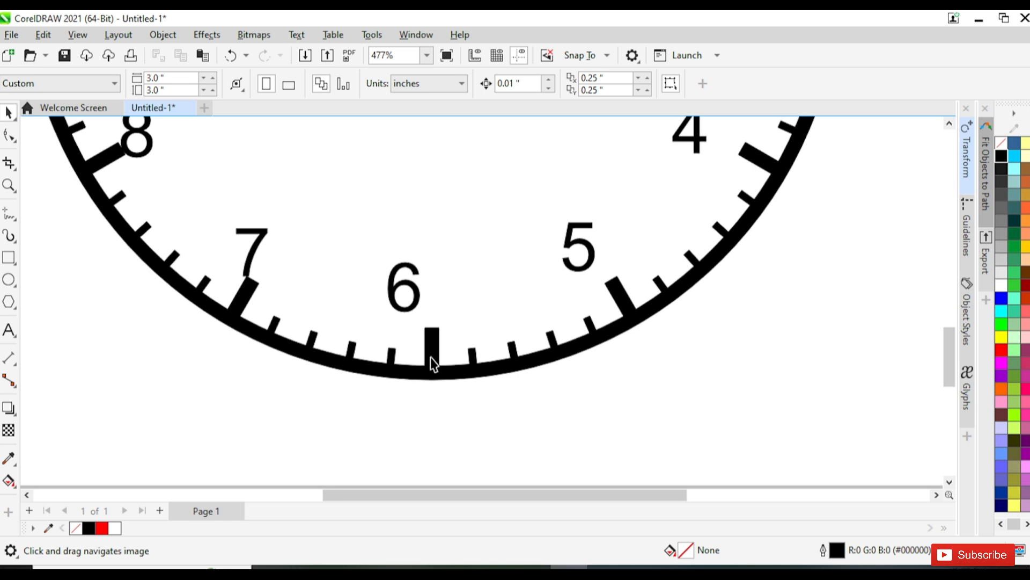
left_click(411, 316)
left_click(438, 337, "shift")
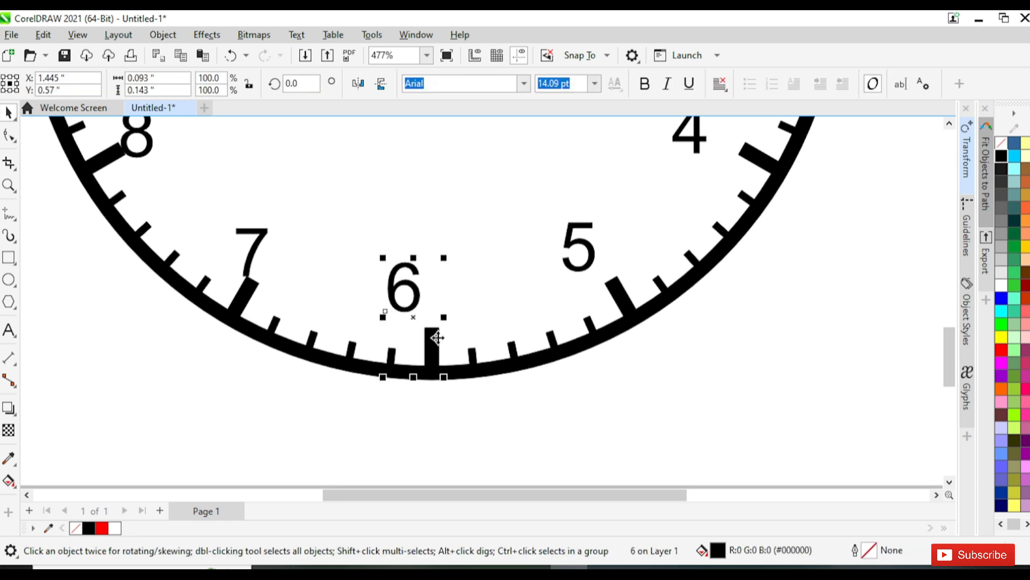
key("c")
left_click(538, 412)
Move the numeral 7 about 0.07 inches right and 0.01 inches up, clear of its hour mark
scroll(405, 344, "down", 2)
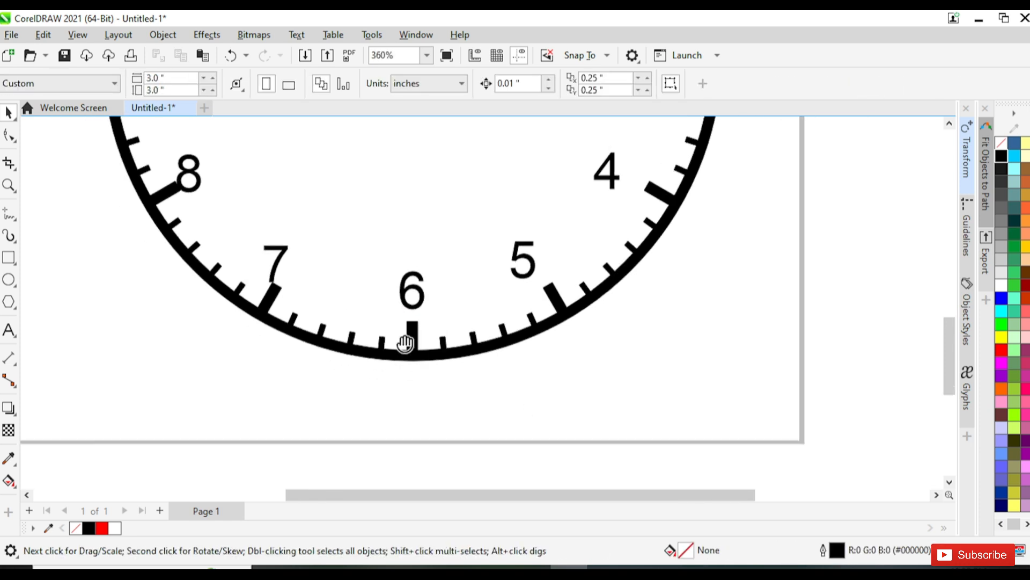
left_click_drag(407, 344, 470, 391)
scroll(448, 370, "up", 2)
left_click(312, 283)
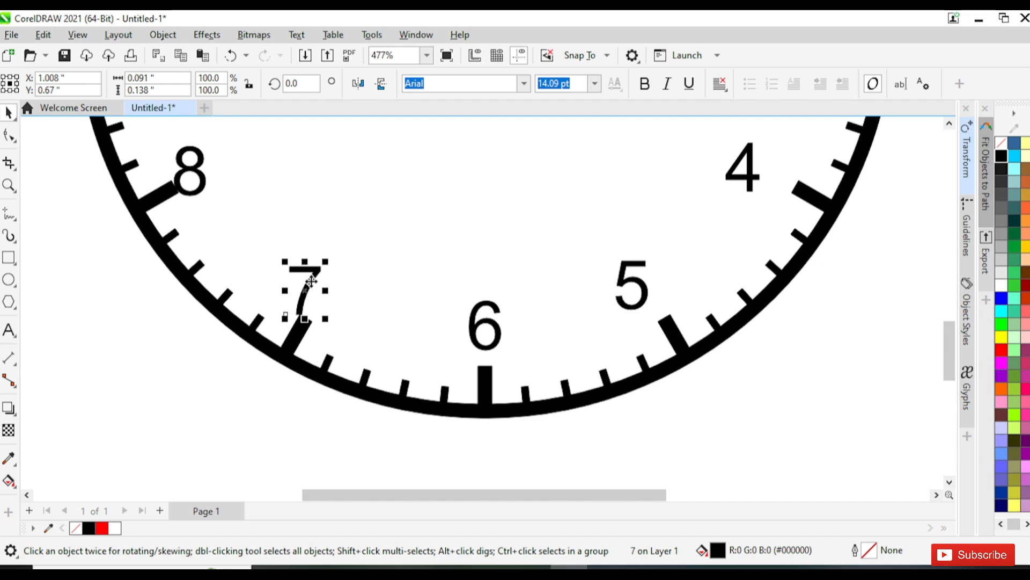
left_click_drag(311, 280, 332, 277)
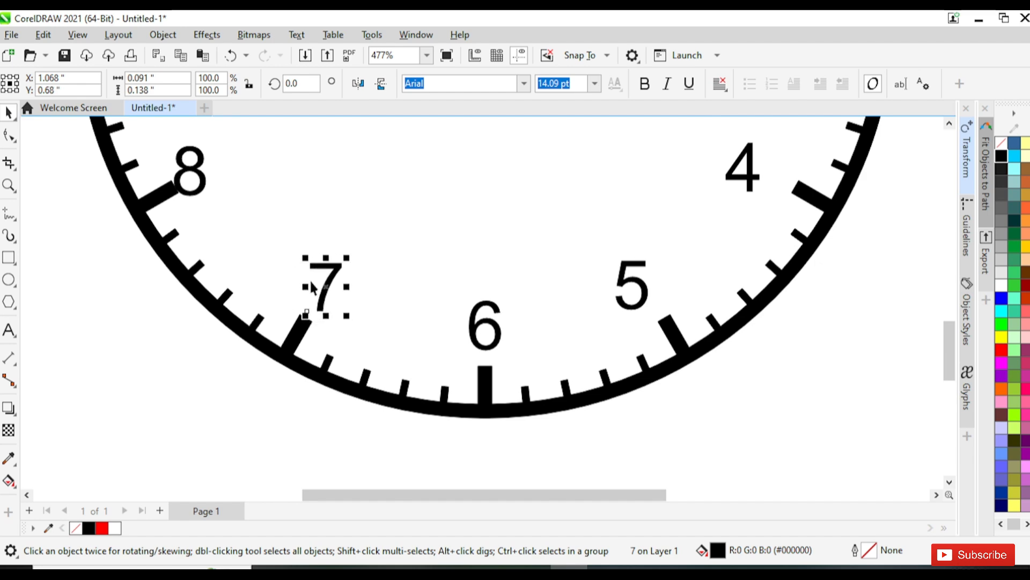
key("Up")
key("Up")
key("Right")
key("Down")
key("Down")
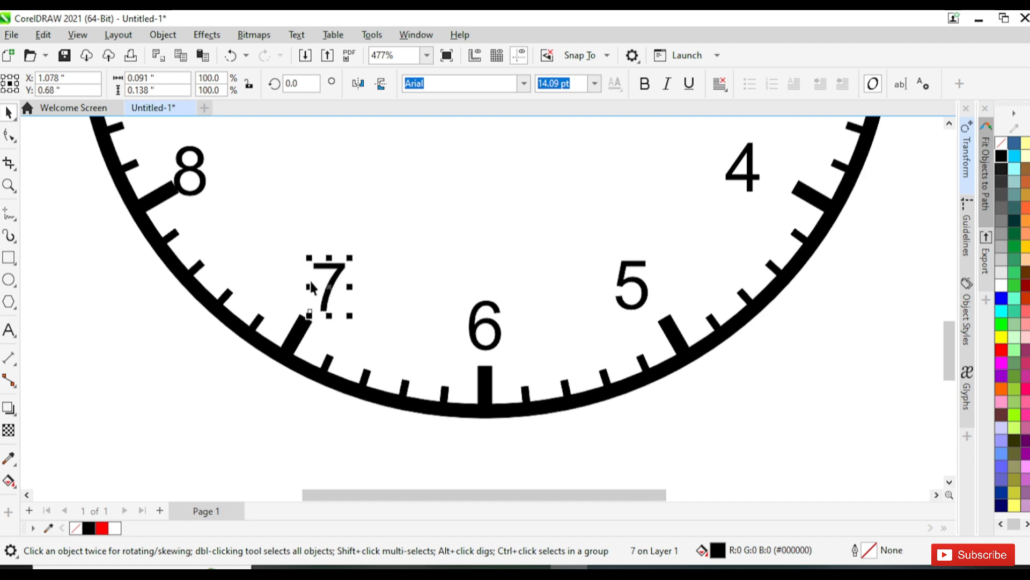
left_click(195, 347)
Nudge the numeral 8 about 0.06 inches to the right, clear of its hour mark
left_click_drag(208, 308, 331, 389)
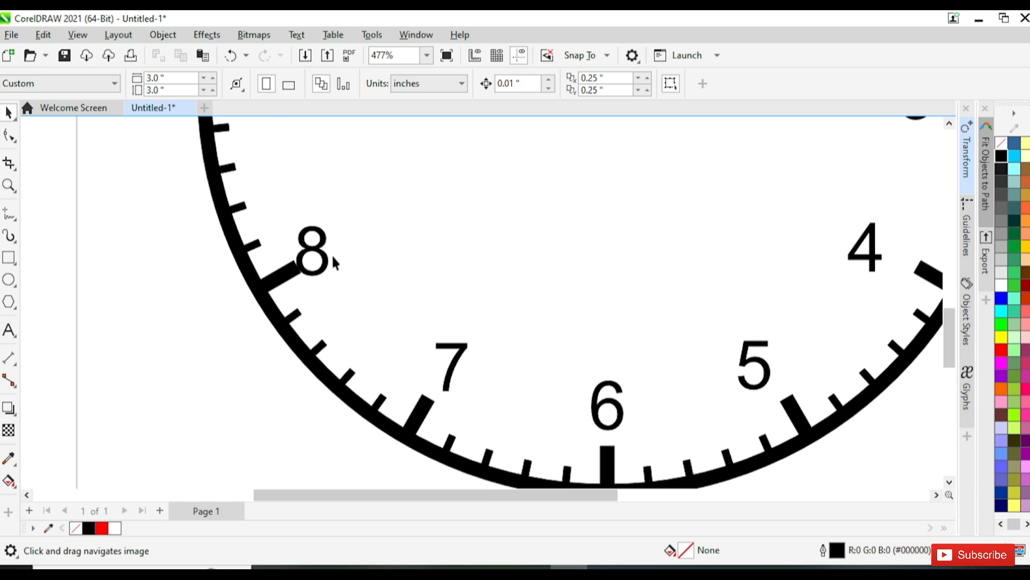
left_click(328, 256)
key("Right")
key("Right")
key("Right")
key("Right")
key("Right")
key("Right")
key("Right")
key("Right")
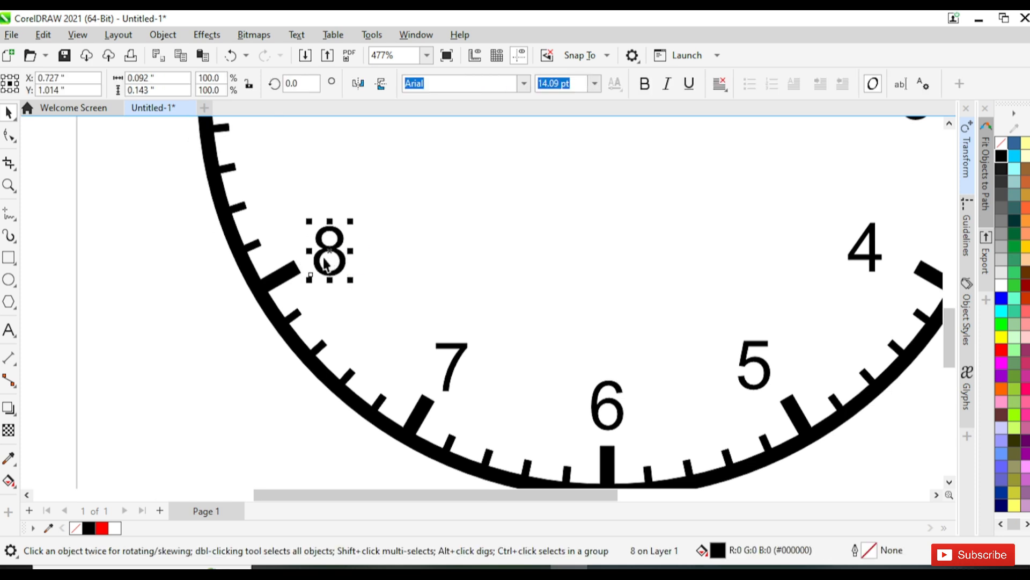
Align the numeral 9 vertically by its centre with the nine o'clock hour mark
left_click_drag(158, 263, 173, 384)
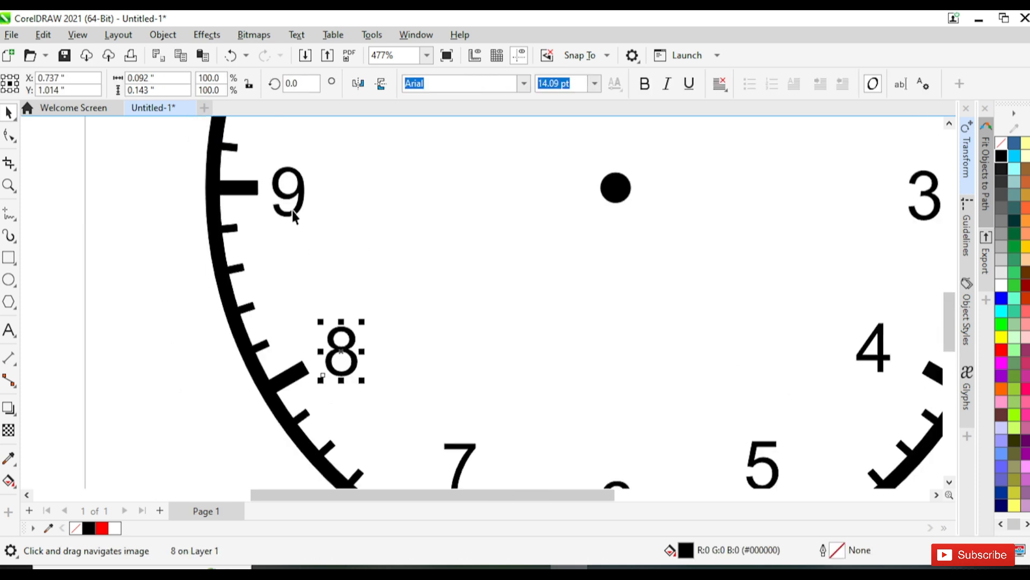
left_click(292, 210)
scroll(292, 213, "down", 2)
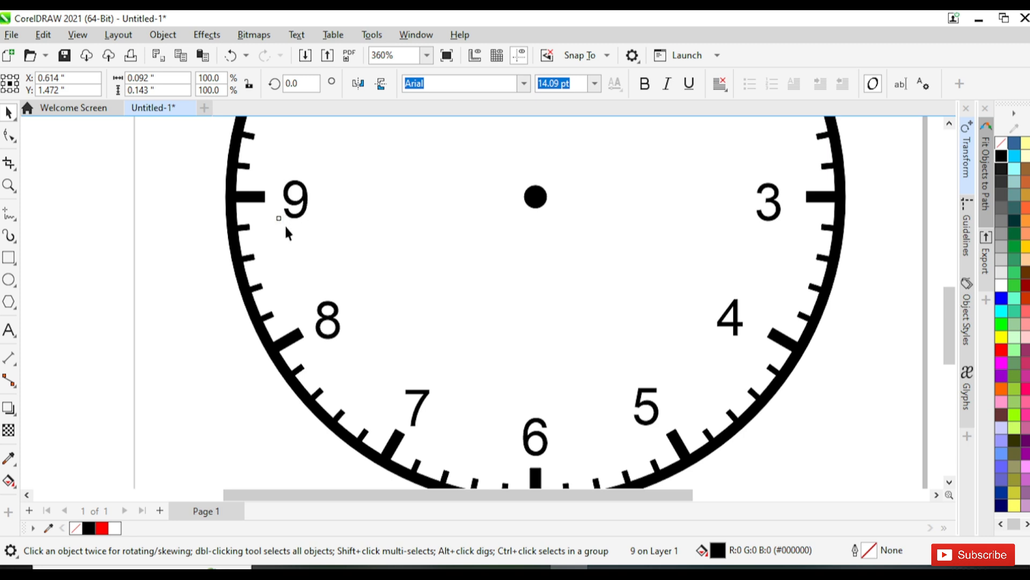
left_click_drag(285, 224, 289, 350)
scroll(267, 317, "up", 2)
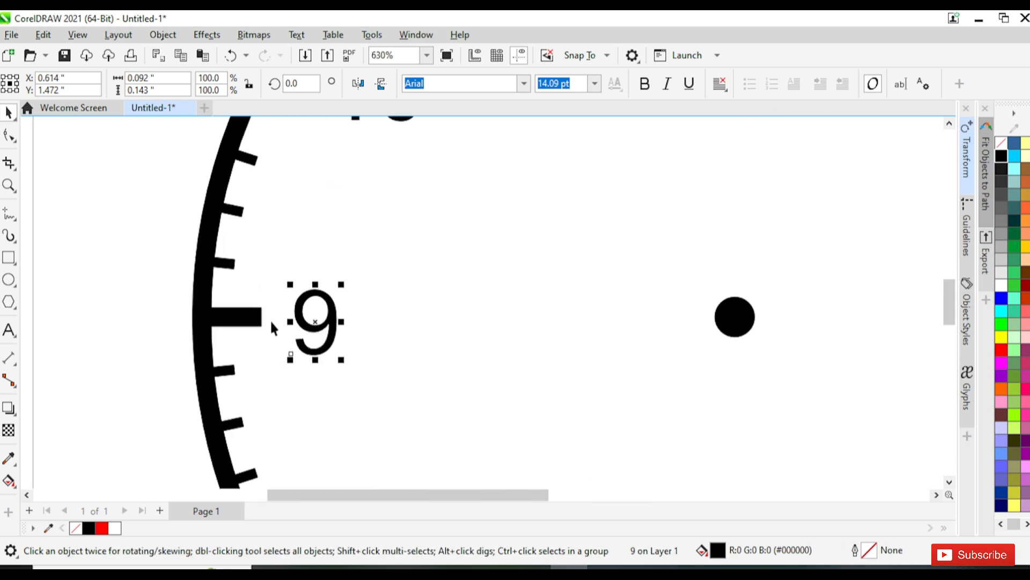
left_click(257, 323, "shift")
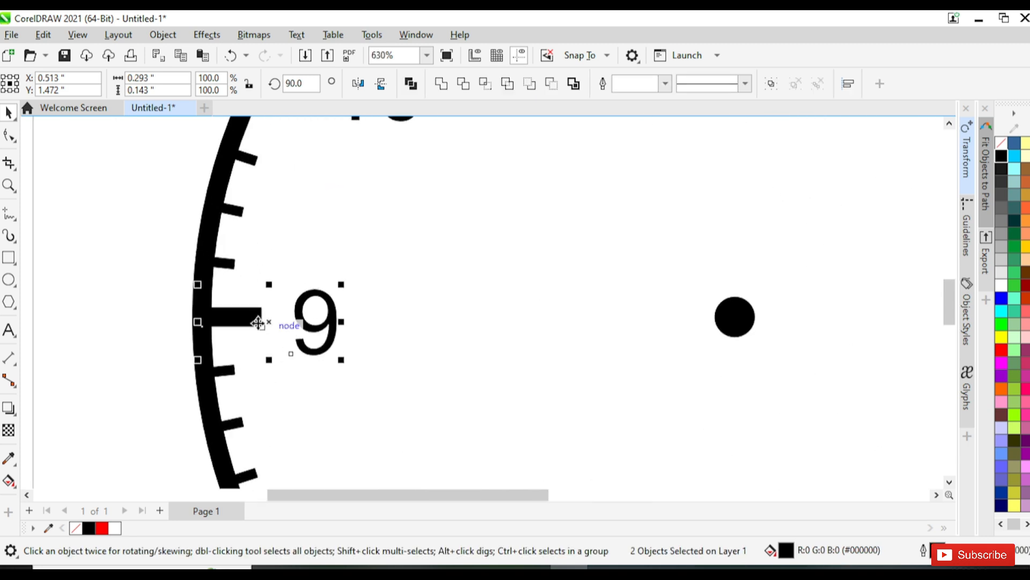
key("e")
left_click(134, 283)
Align the numeral 3 vertically by its centre with the three o'clock hour mark
scroll(147, 308, "down", 2)
left_click_drag(148, 315, 152, 383)
left_click_drag(675, 355, 526, 341)
scroll(590, 373, "up", 2)
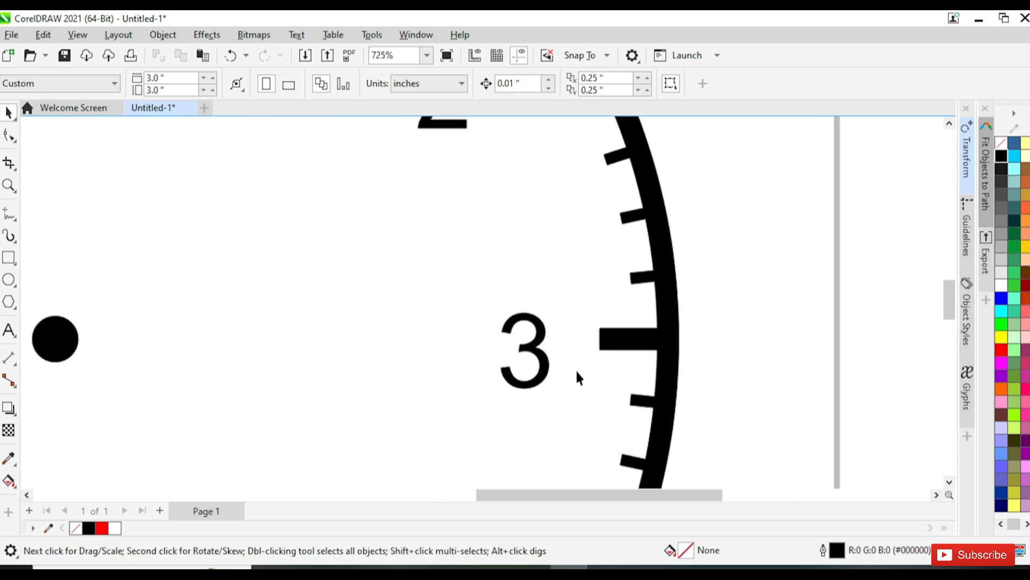
left_click(543, 380)
left_click(608, 352, "shift")
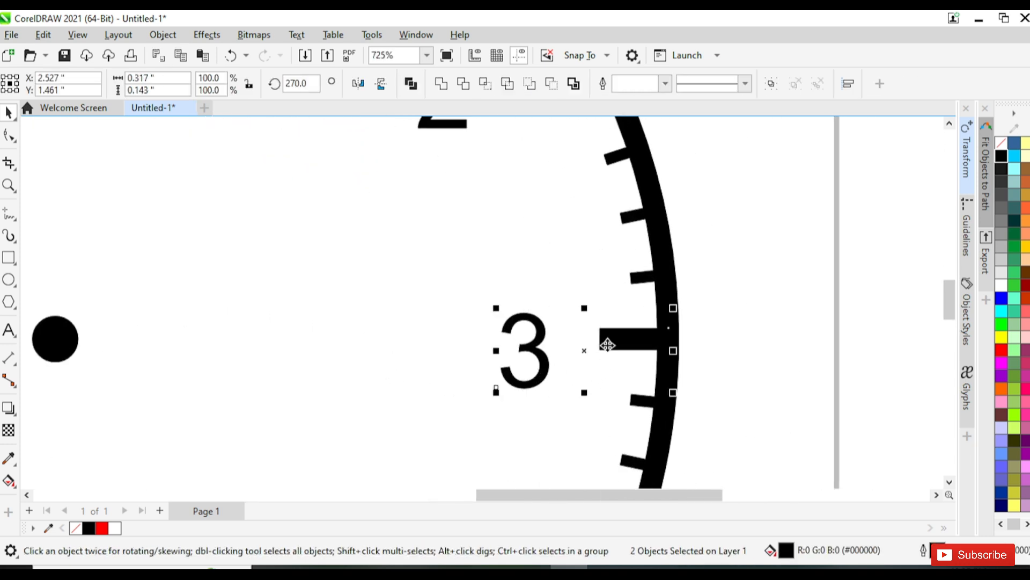
Nudge the numeral 10 about 0.04 inches to the right, clear of its hour mark
scroll(513, 299, "down", 3)
scroll(361, 259, "up", 2)
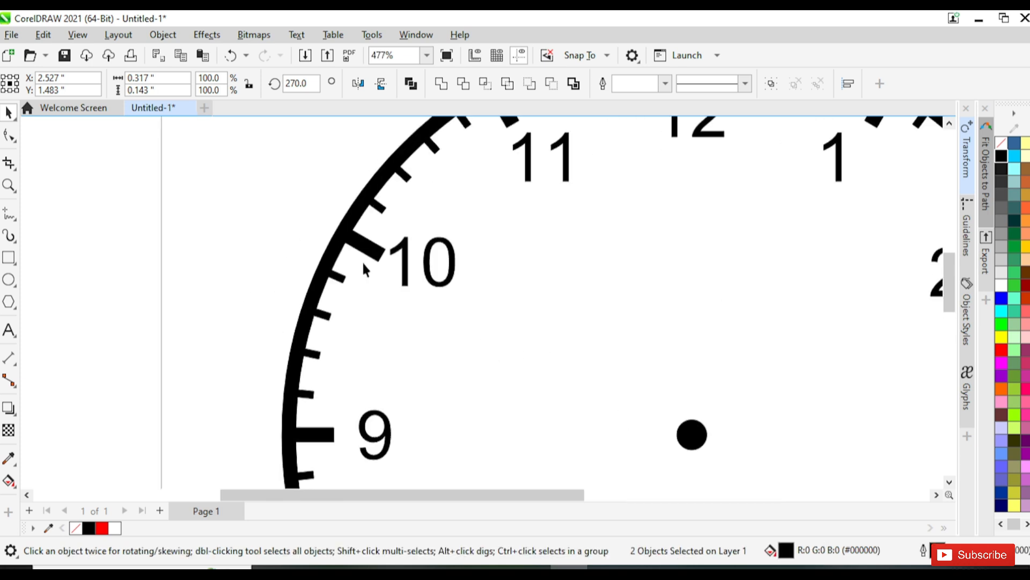
left_click(407, 274)
key("Right")
key("Right")
key("Right")
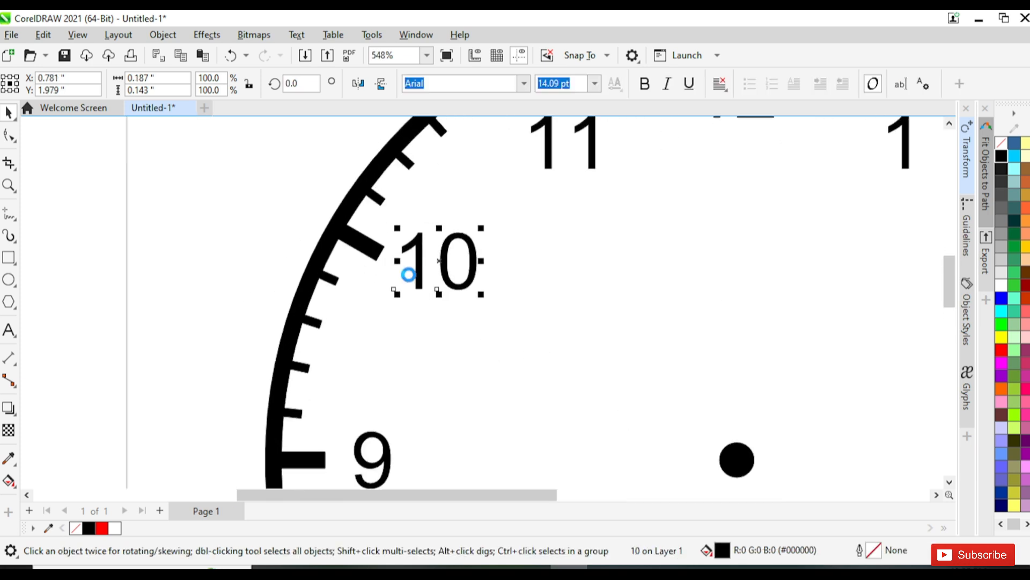
Nudge the numeral 11 about 0.02 inches to the right and deselect it
scroll(548, 169, "up", 1)
left_click_drag(548, 169, 490, 322)
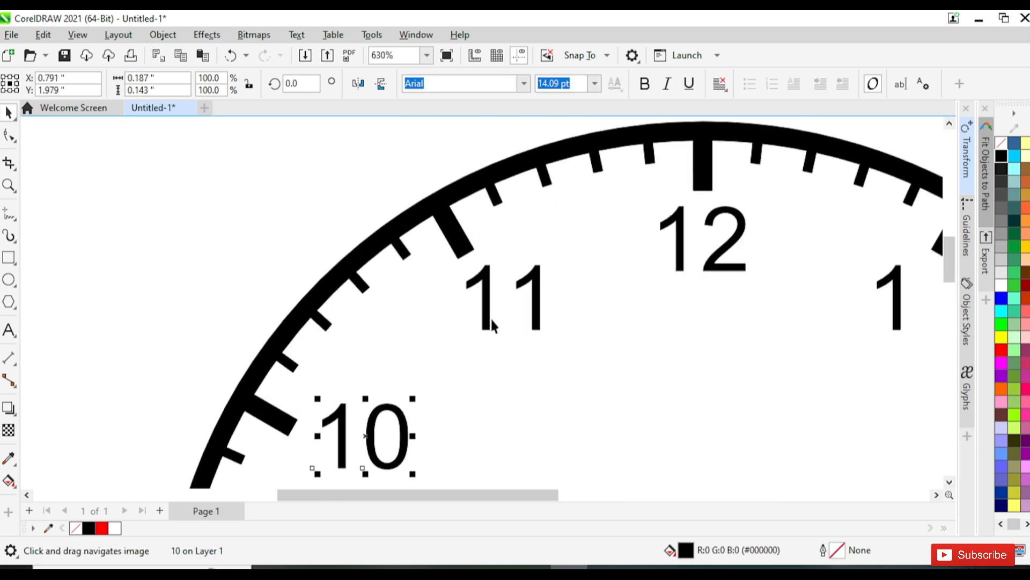
left_click(490, 317)
scroll(486, 322, "down", 7)
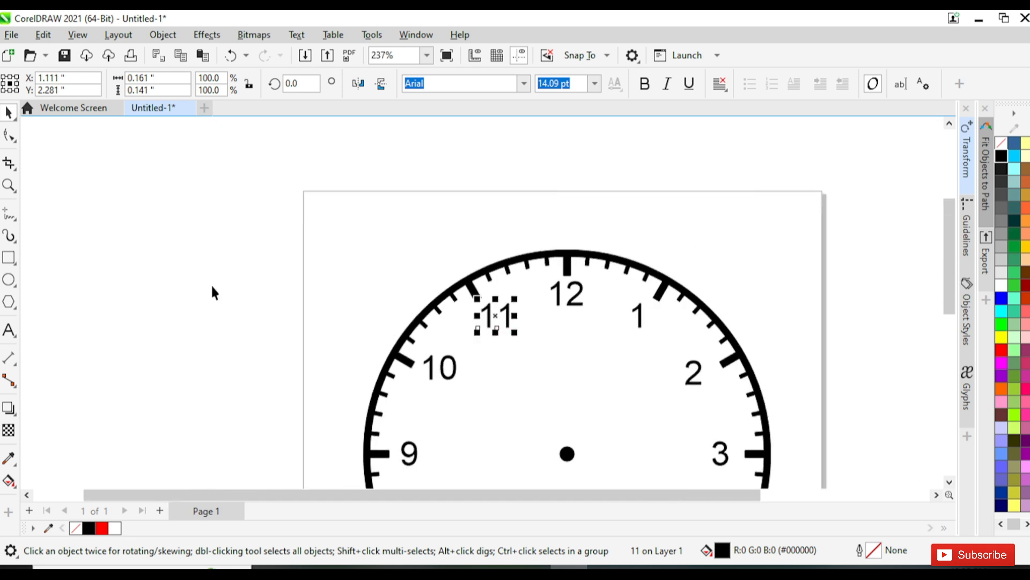
left_click(212, 286)
Draw a thin vertical rectangle about 0.021 by 1.256 inches from below the 12 down past the centre dot as a clock hand
scroll(291, 320, "down", 2)
left_click_drag(346, 359, 344, 319)
scroll(376, 348, "up", 1)
left_click_drag(395, 375, 384, 346)
scroll(379, 324, "up", 1)
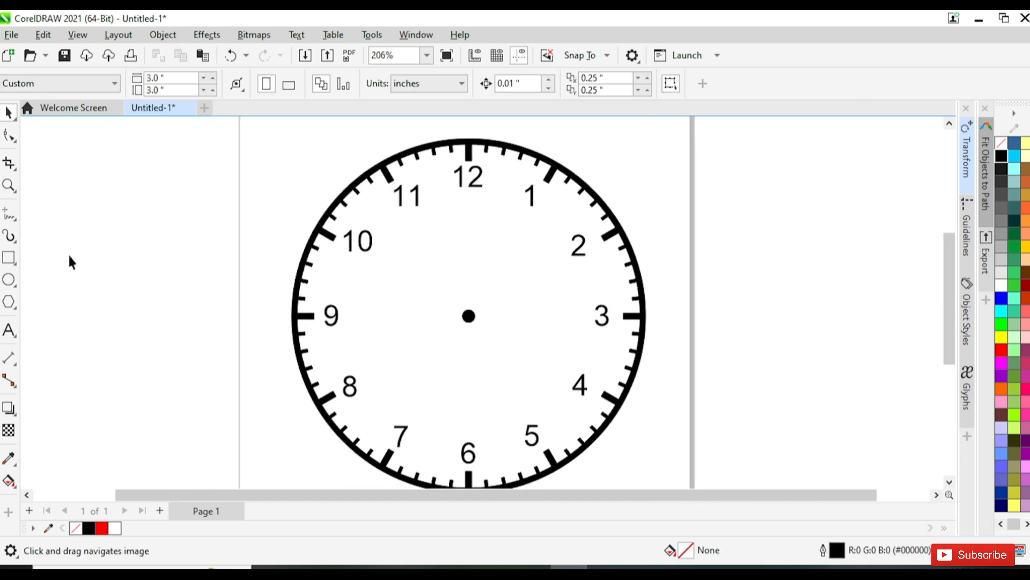
left_click(9, 262)
scroll(478, 292, "up", 2)
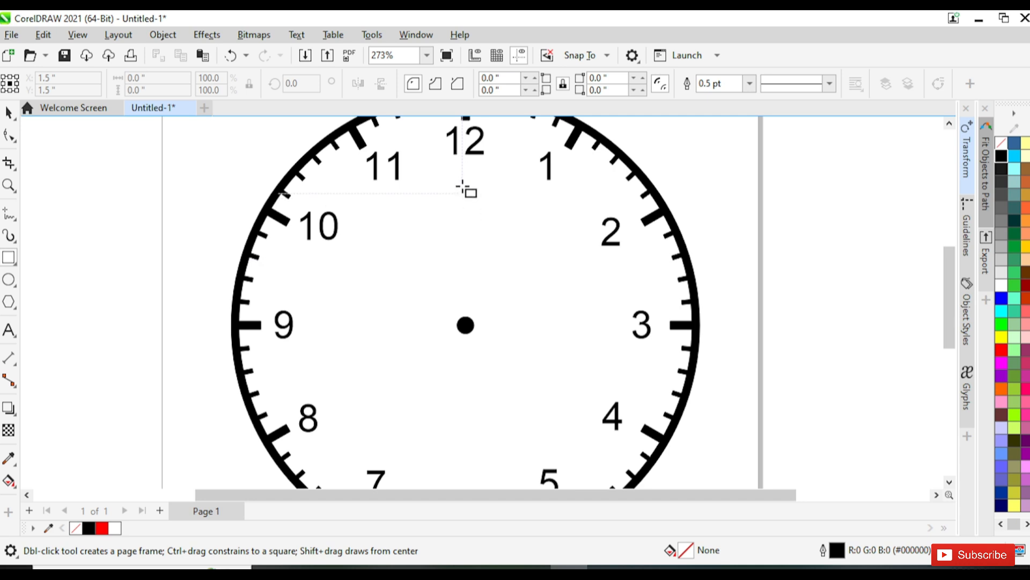
mouse_move(462, 180)
left_mouse_down()
mouse_move(463, 476)
mouse_move(463, 431)
left_mouse_up()
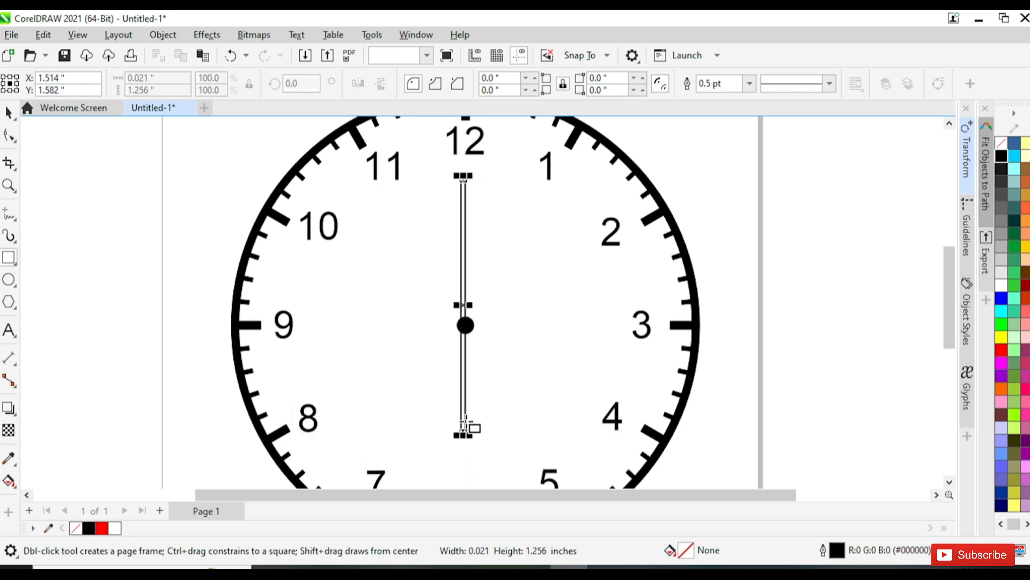
Colour the thin rectangle's fill and outline red, set its outline width to Hairline, and deselect it
left_click(1001, 352)
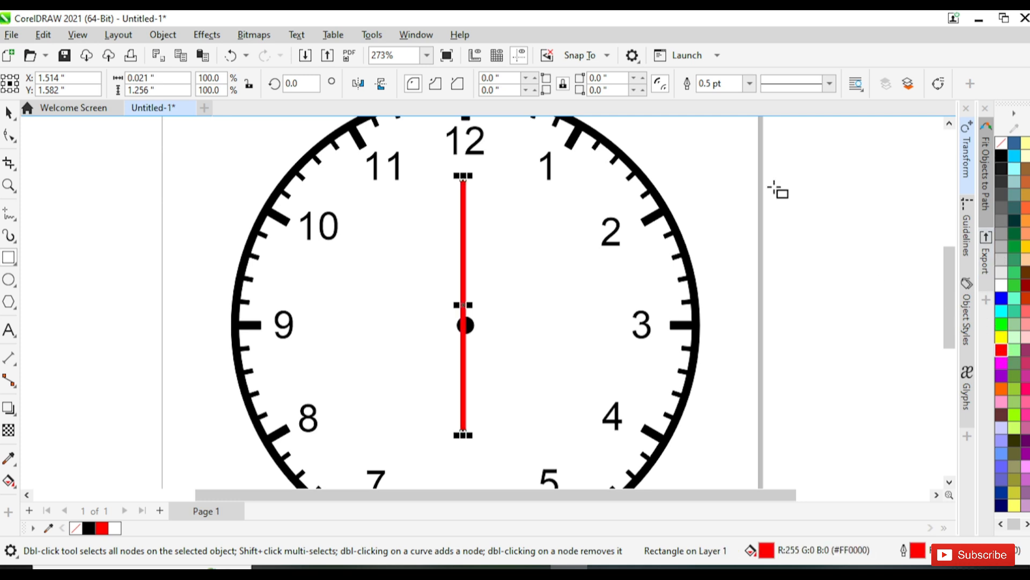
left_click(747, 85)
left_click(741, 112)
left_click(717, 292)
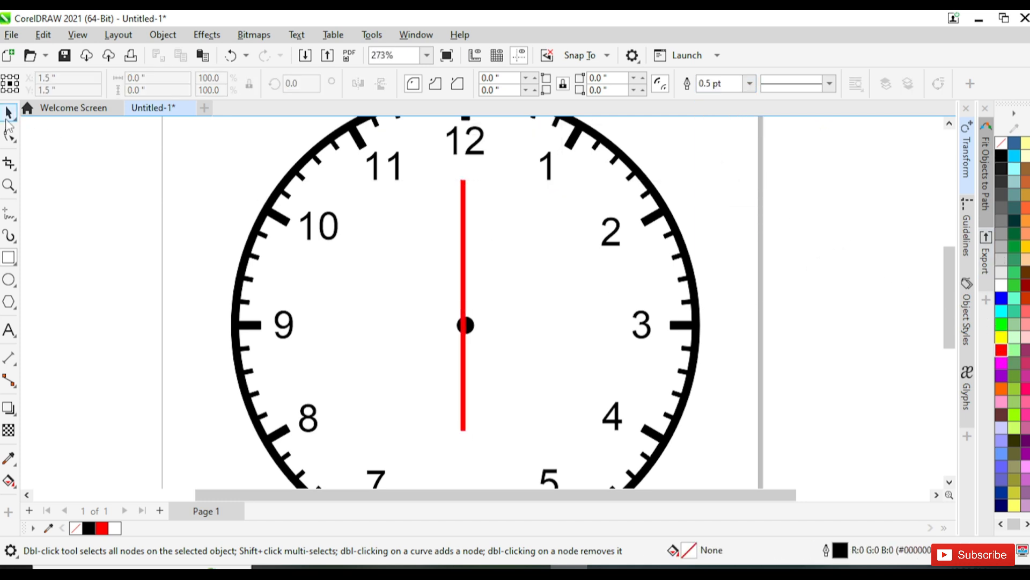
left_click(9, 112)
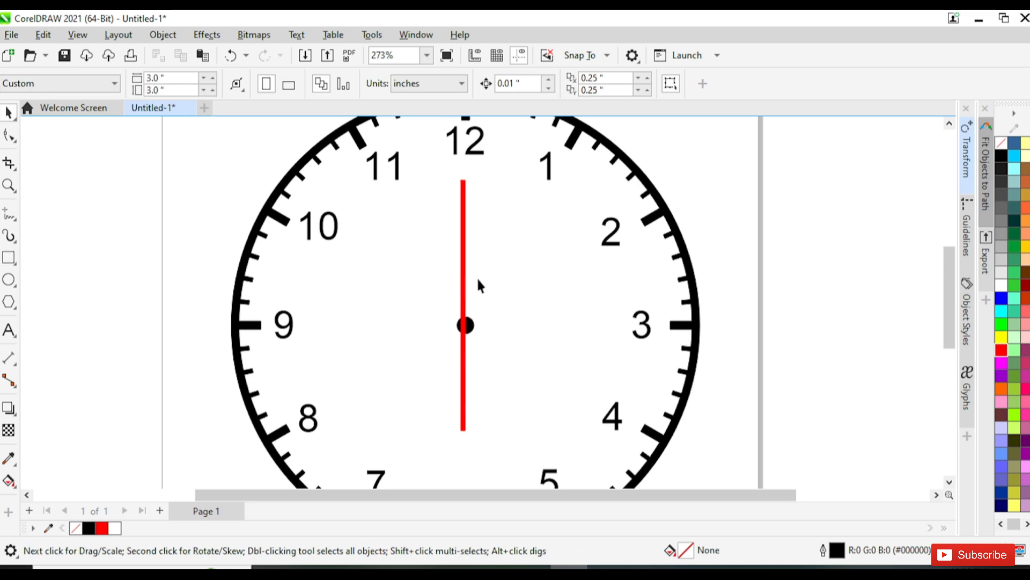
Narrow the red hand to 50% of its width, about 0.011 inches, keeping its length
scroll(474, 276, "up", 2)
left_click(456, 385)
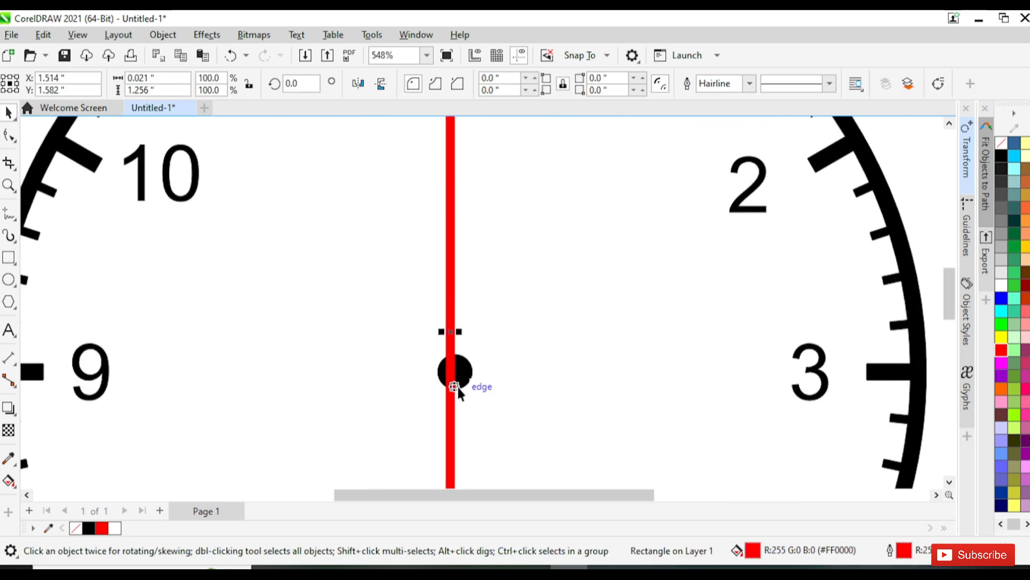
left_click_drag(462, 331, 455, 331)
scroll(476, 320, "down", 2)
left_click(800, 266)
scroll(696, 279, "down", 2)
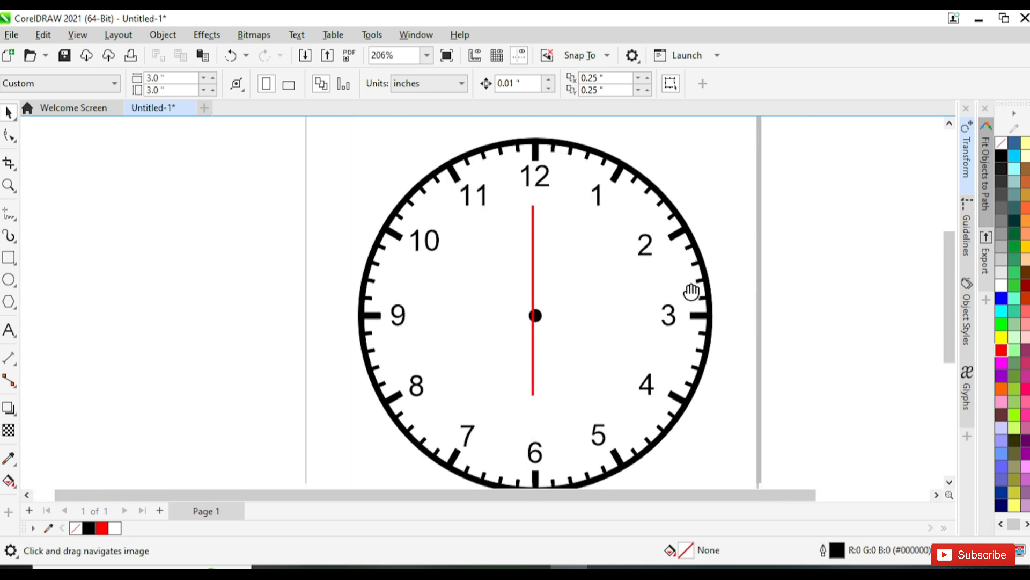
Move the red hand up to just below the 12 and extend its lower end to about 1.301 inches total length
scroll(531, 252, "up", 2)
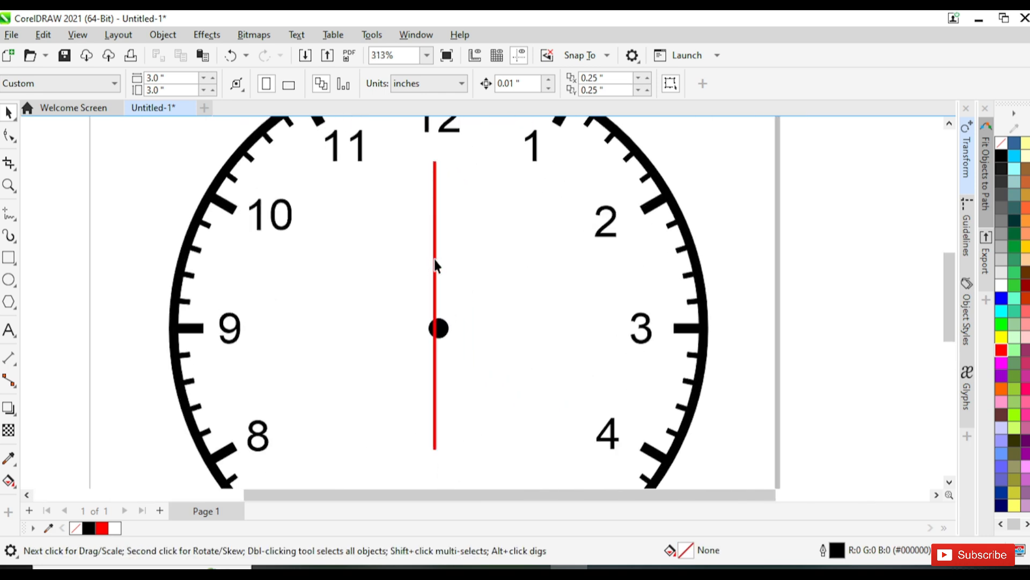
left_click_drag(434, 263, 439, 239)
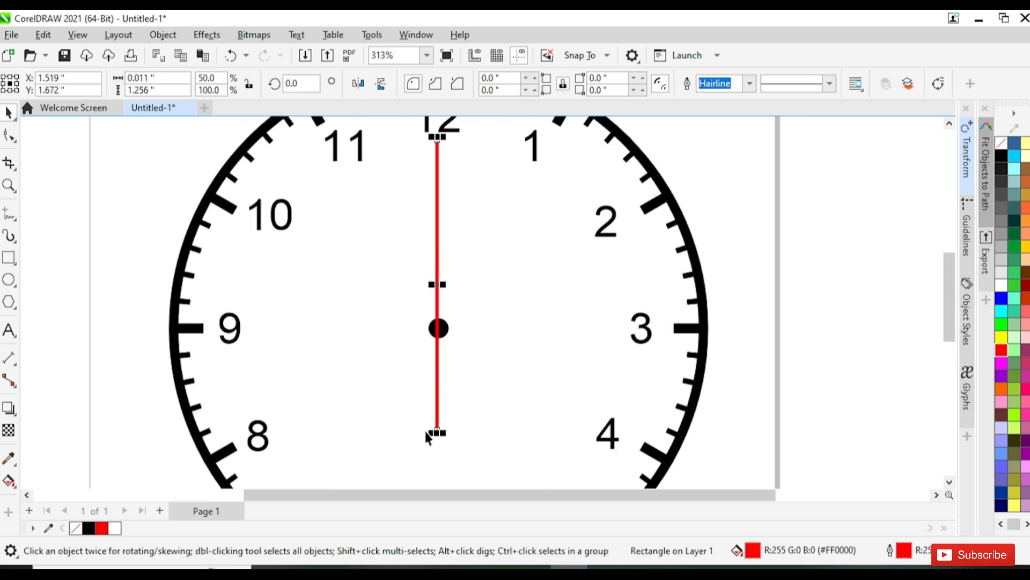
left_click_drag(436, 435, 433, 443)
scroll(435, 408, "down", 2)
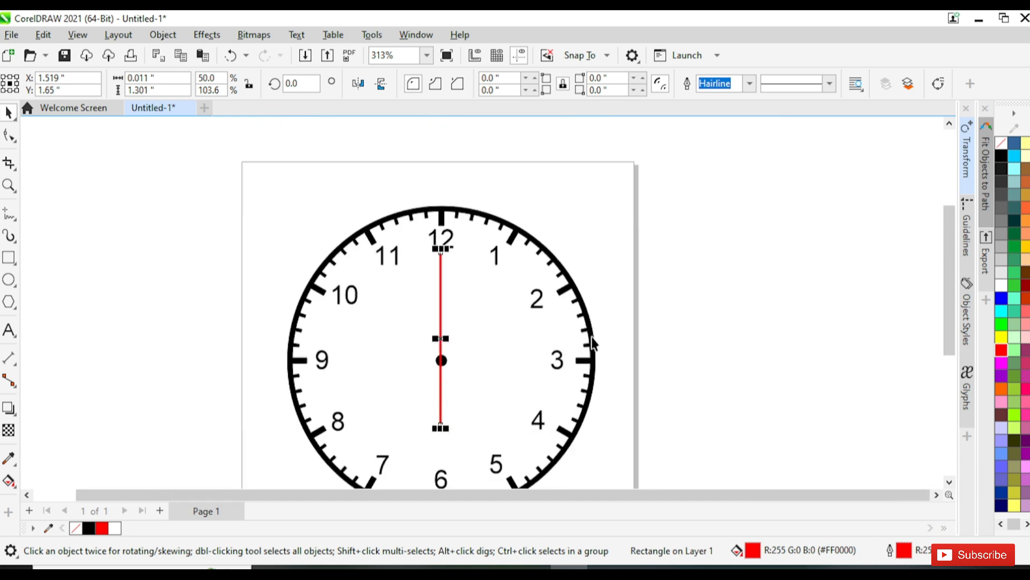
left_click(494, 371)
Centre the red hand horizontally on the clock's centre dot and deselect both
scroll(418, 322, "up", 4)
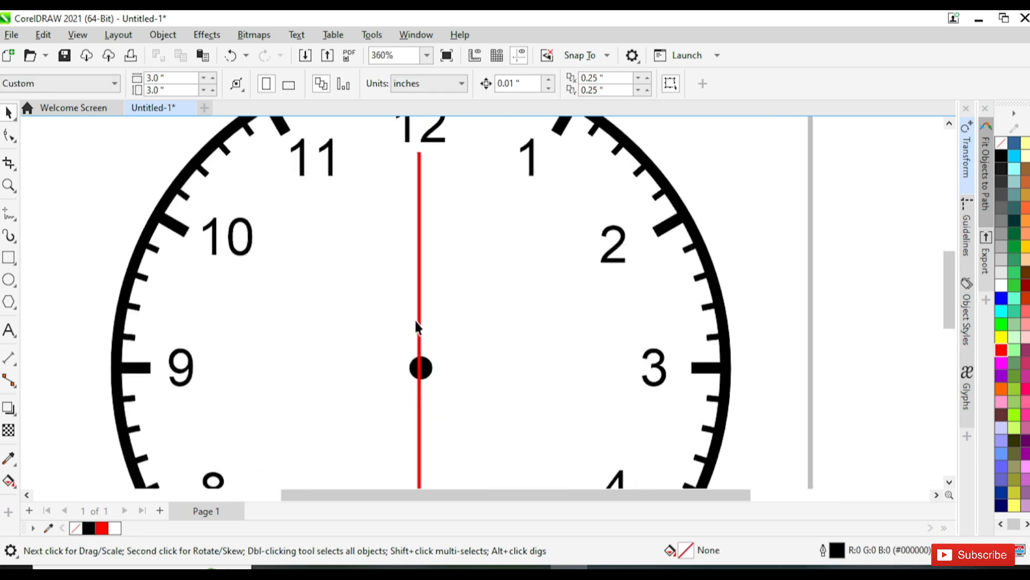
left_click(419, 349)
left_click(430, 395, "shift")
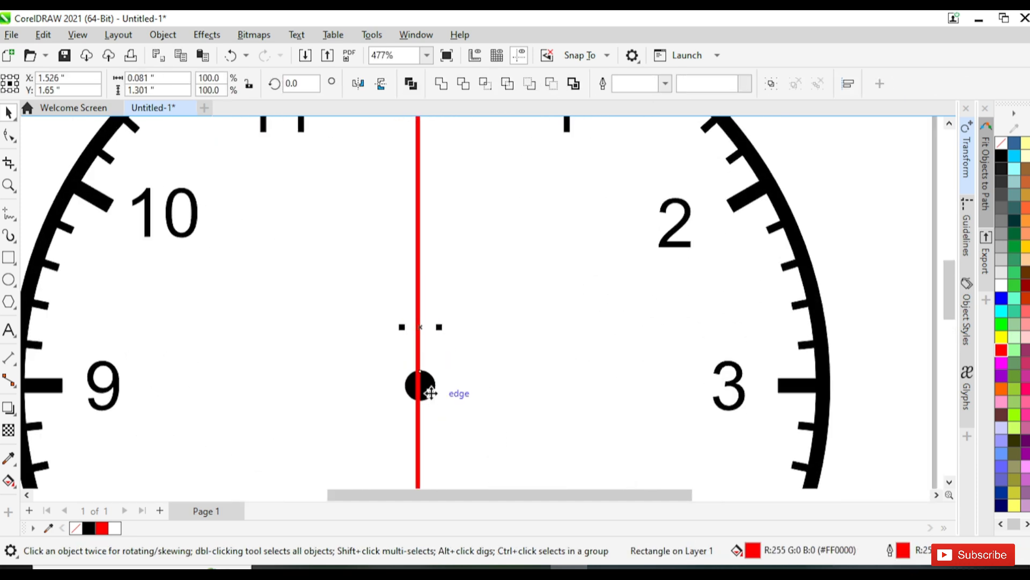
key("c")
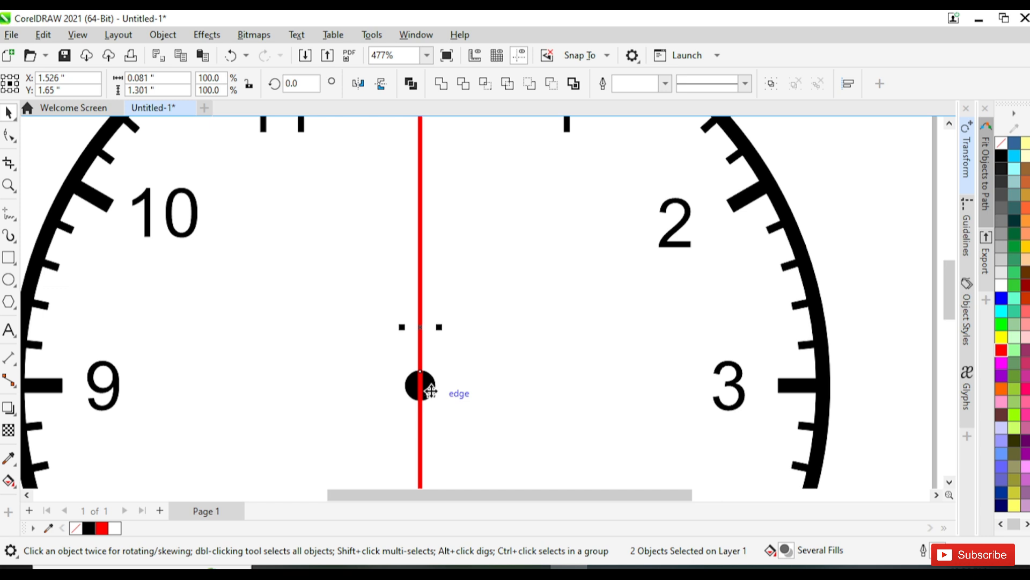
scroll(431, 391, "down", 1)
left_click(719, 235)
scroll(719, 235, "down", 2)
left_click_drag(718, 235, 633, 198)
scroll(627, 215, "up", 1)
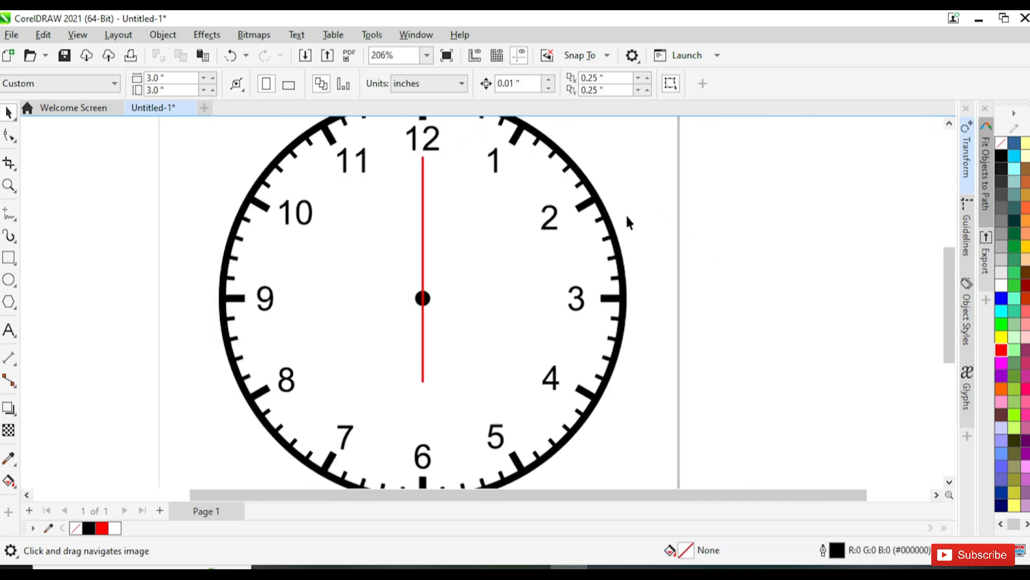
Draw a thin horizontal rectangle about 1.104 by 0.033 inches from beside the 9 across the clock's centre dot
left_click_drag(593, 240, 623, 239)
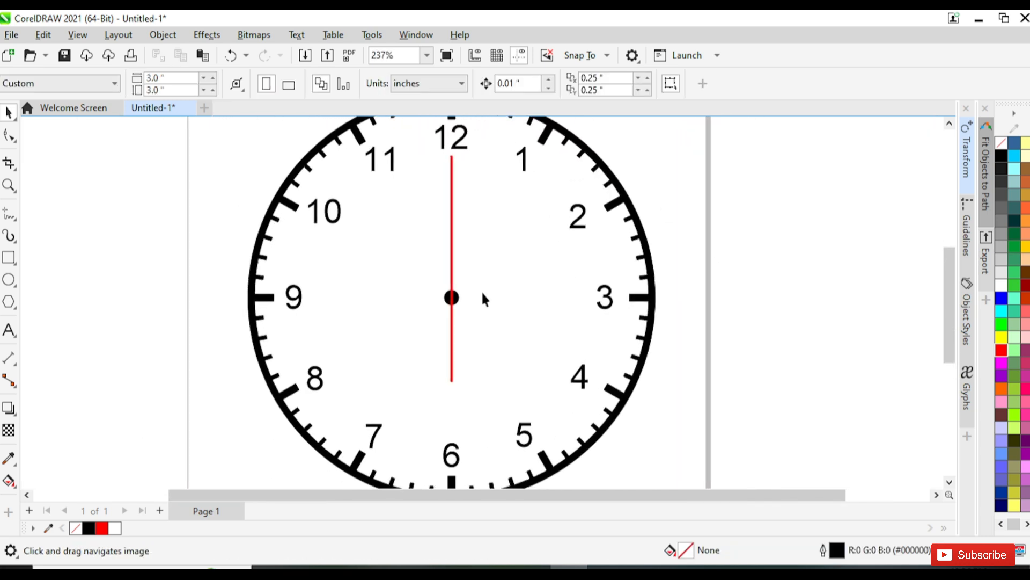
left_click(9, 257)
left_click_drag(318, 294, 507, 300)
left_click(8, 113)
left_click(88, 215)
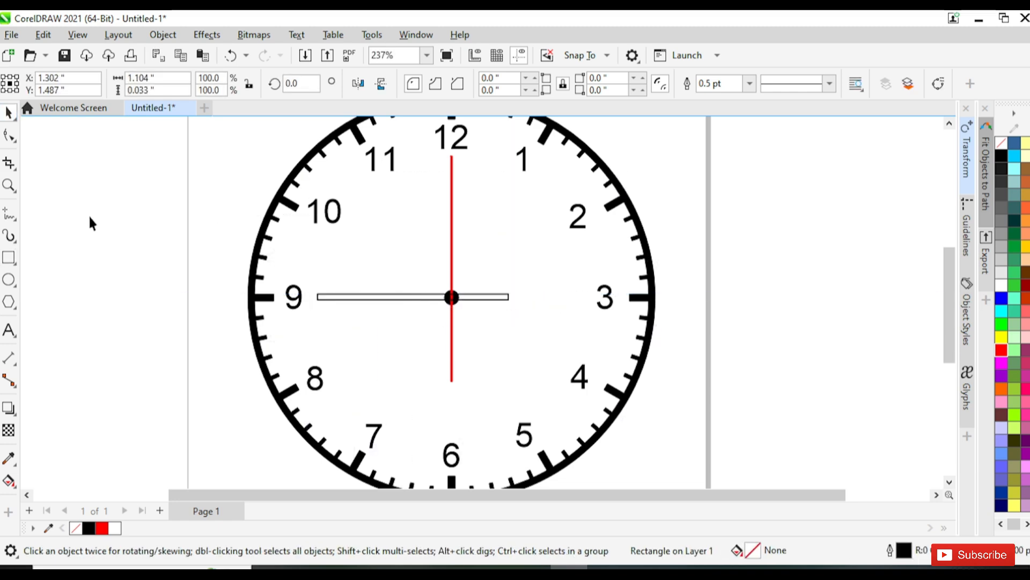
Fill the horizontal rectangle black and set its outline width to Hairline
scroll(421, 310, "up", 1)
scroll(438, 301, "up", 1)
left_click(408, 291)
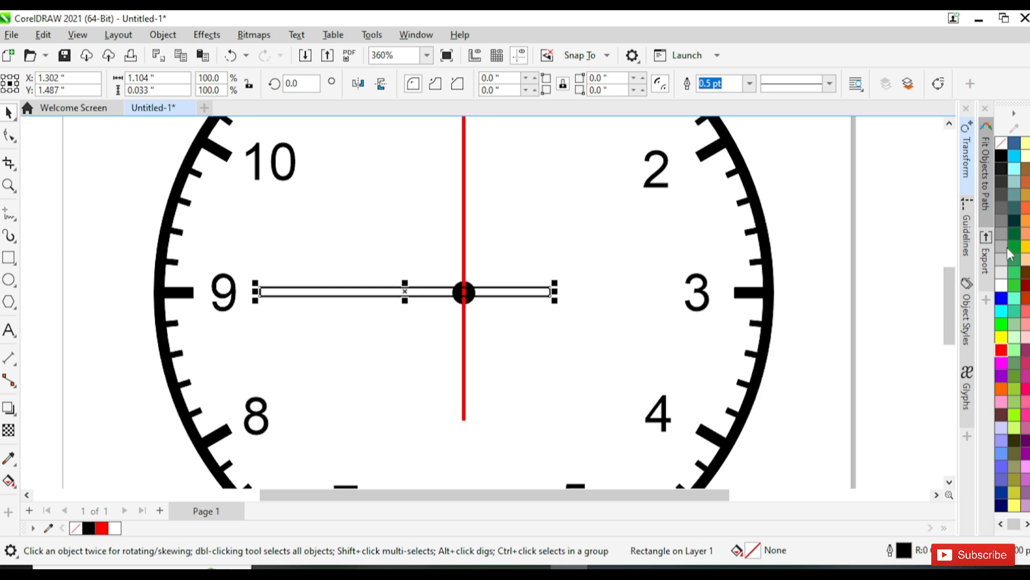
left_click(1001, 157)
left_click(891, 237)
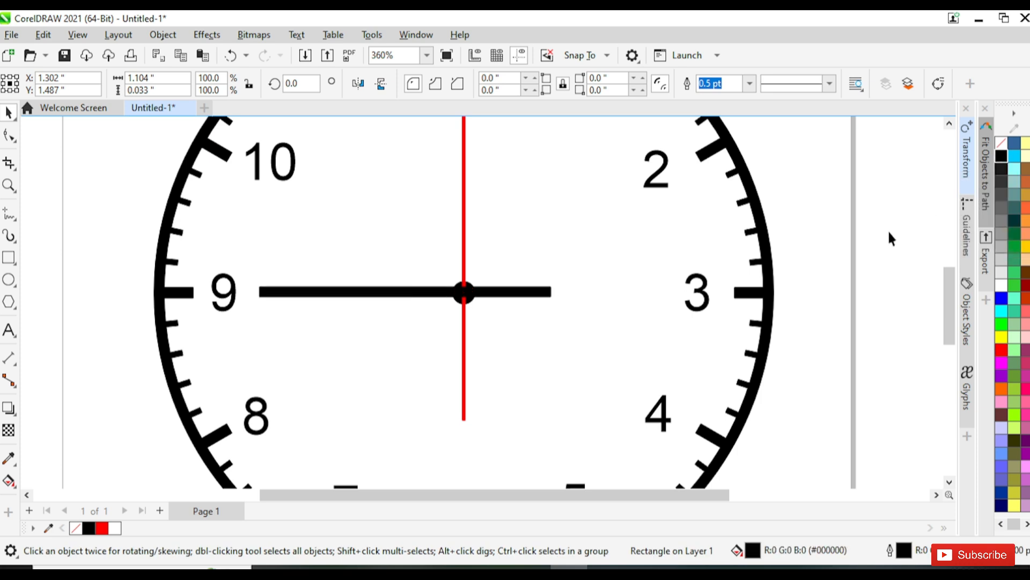
scroll(345, 336, "up", 2)
left_click(576, 285)
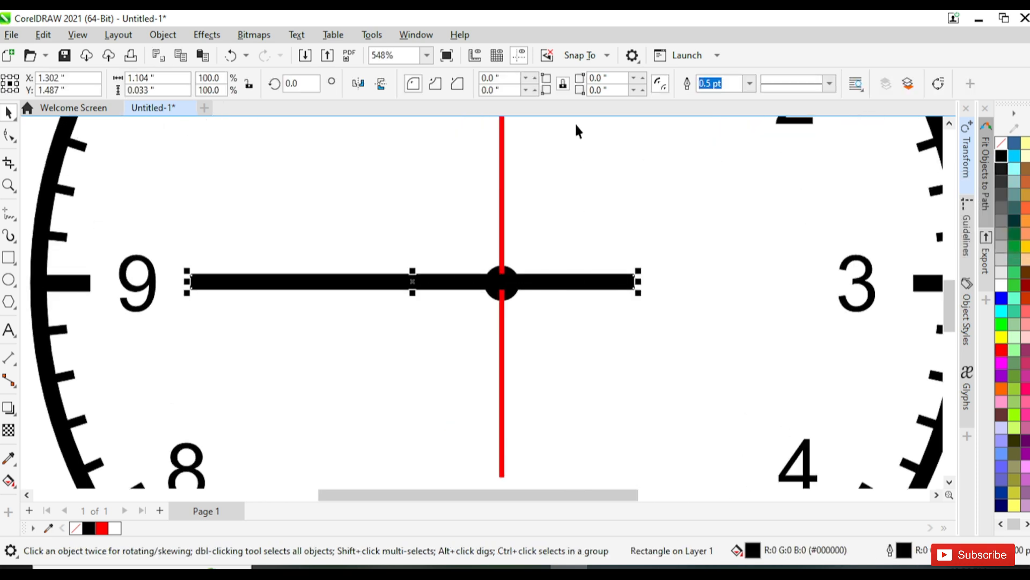
left_click(750, 84)
left_click(714, 110)
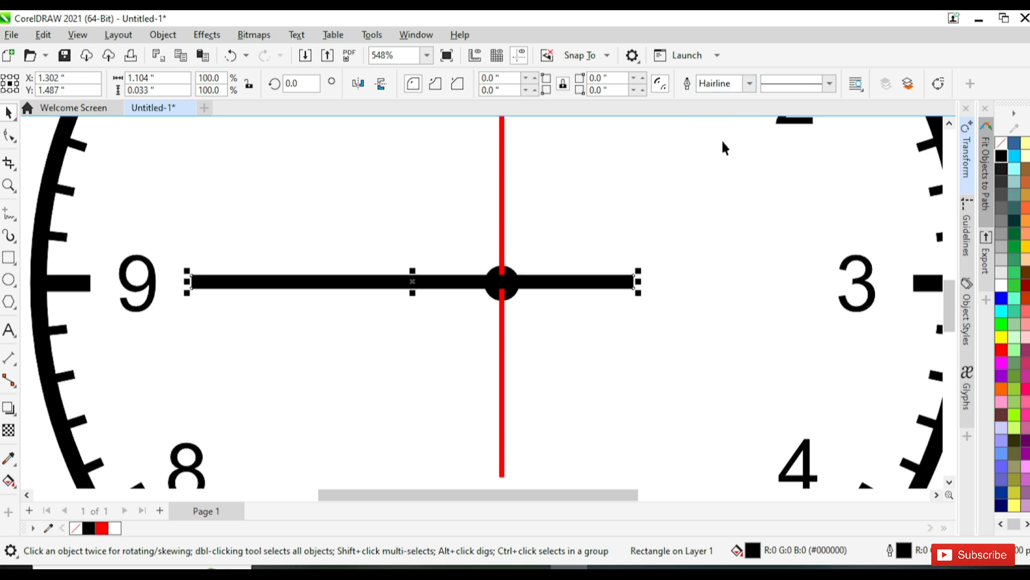
Thicken the horizontal black hand to about 0.044 inches, keeping its length
left_click(532, 288)
scroll(416, 288, "up", 2)
scroll(346, 280, "down", 3)
scroll(395, 288, "up", 4)
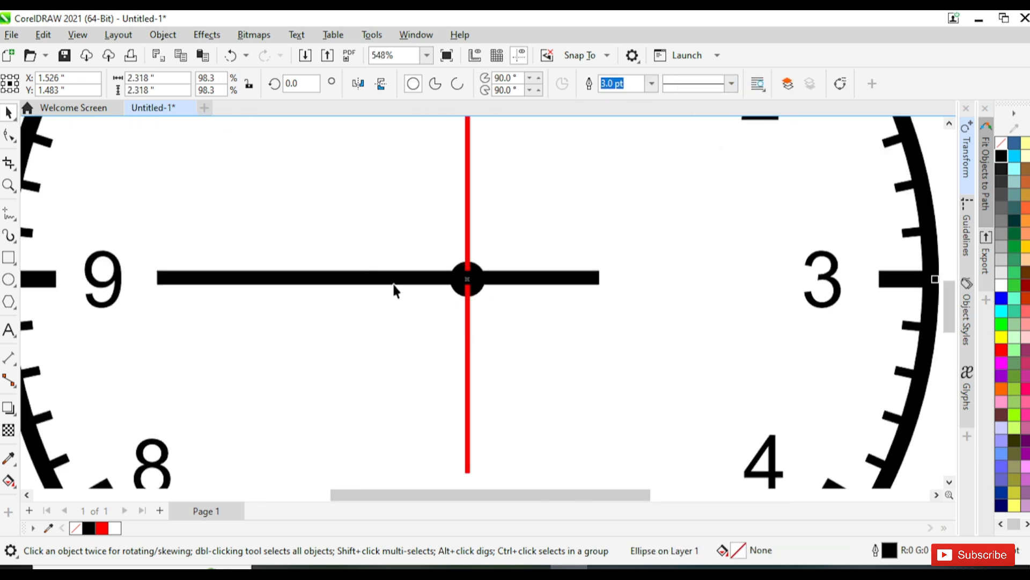
left_click(368, 266)
left_click_drag(375, 264, 509, 254)
scroll(346, 239, "down", 2)
left_click_drag(306, 227, 409, 232)
left_click(136, 273)
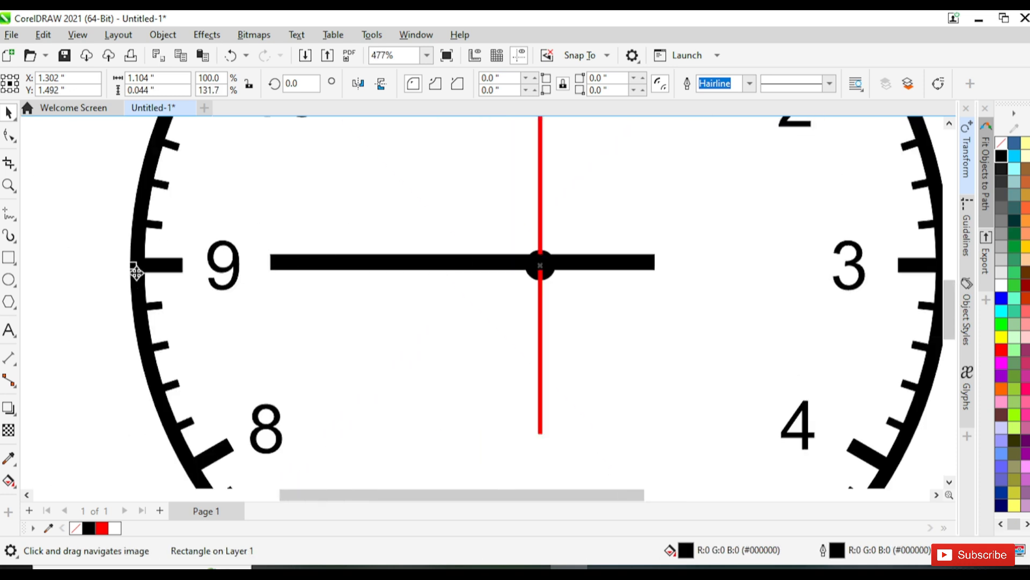
Move the horizontal hand slightly left, line it up vertically with the clock's centre dot, and deselect everything
left_click(137, 272)
scroll(493, 272, "up", 2)
left_click(483, 262)
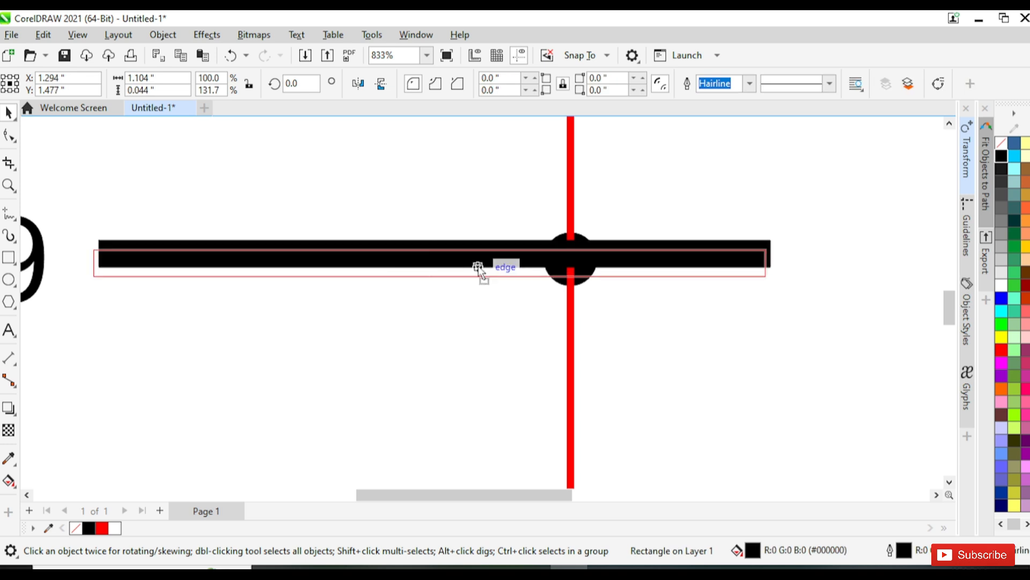
left_click_drag(591, 254, 570, 261)
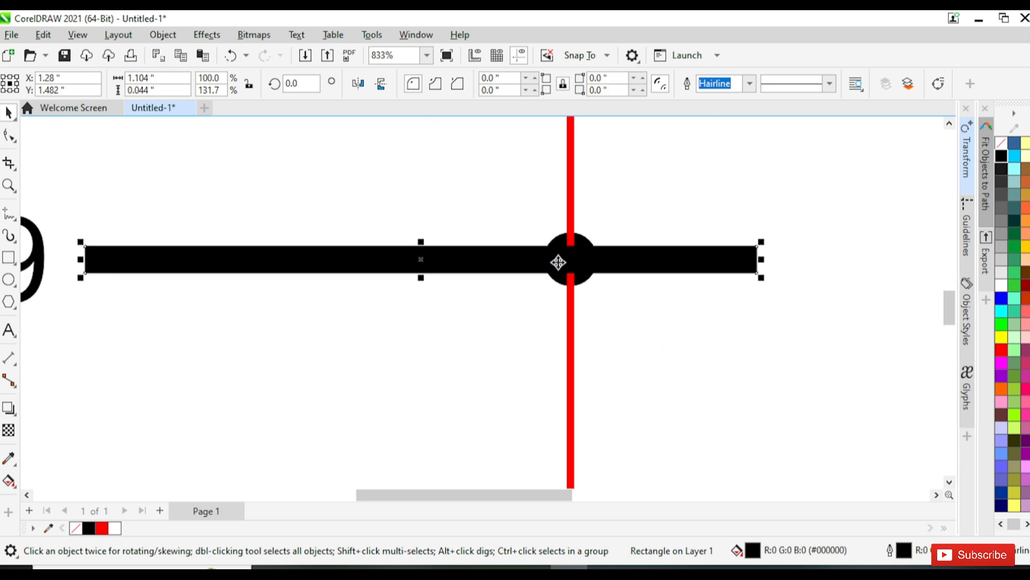
left_click(585, 240, "shift")
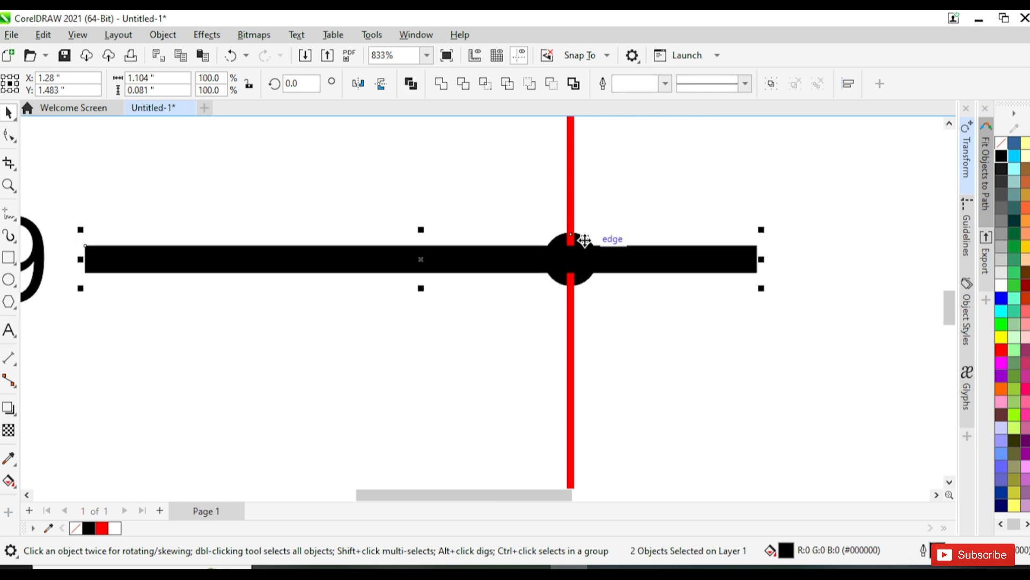
scroll(585, 240, "down", 4)
left_click(246, 273)
scroll(595, 293, "up", 1)
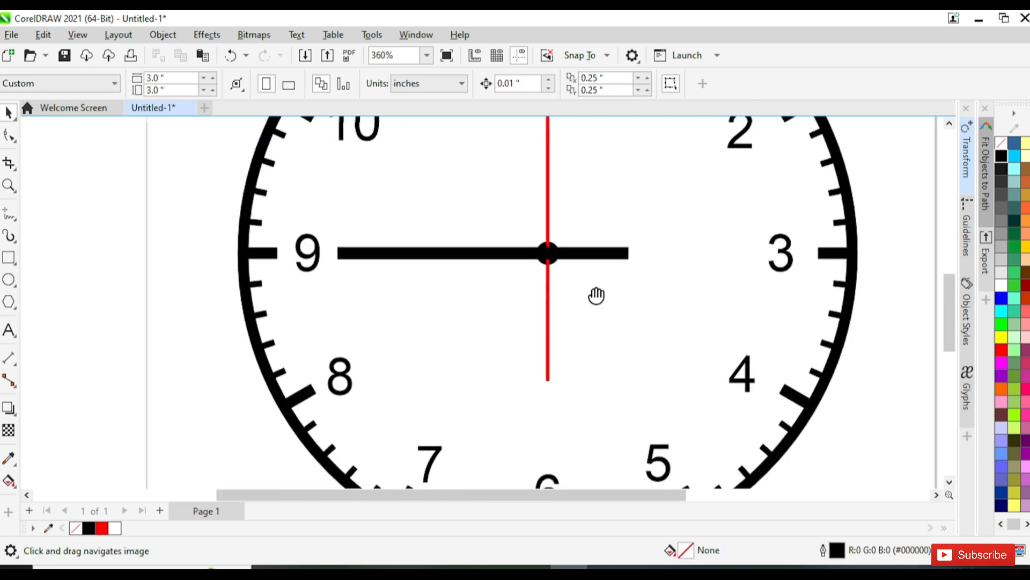
Draw a thin vertical rectangle about 0.033 by 1.194 inches between the 11 and the 7, fill it black and deselect it
left_click_drag(596, 294, 515, 349)
scroll(534, 308, "down", 2)
left_click_drag(533, 308, 503, 322)
scroll(450, 327, "up", 2)
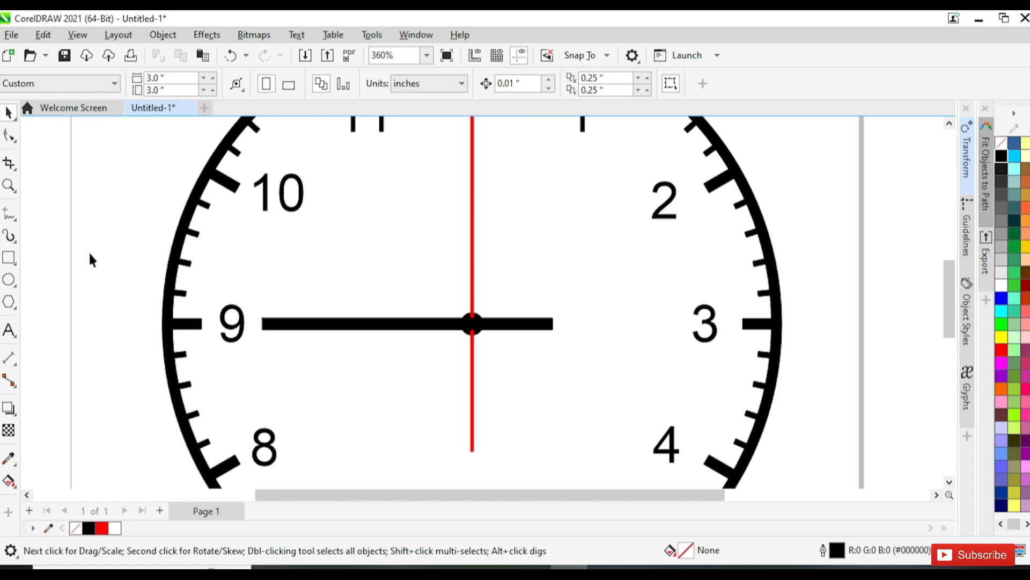
left_click(9, 258)
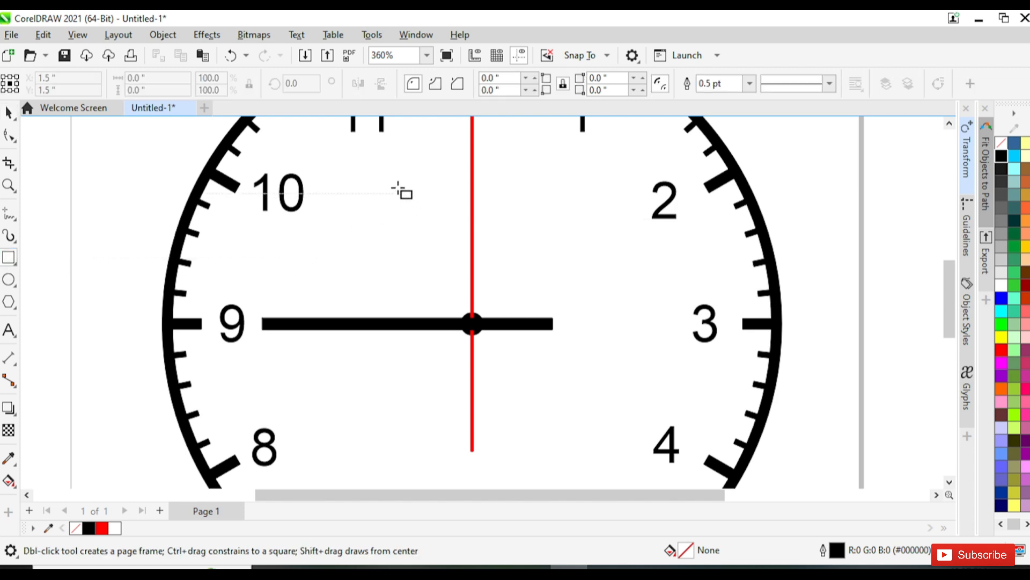
scroll(397, 162, "down", 2)
mouse_move(387, 166)
left_mouse_down()
mouse_move(414, 316)
mouse_move(393, 387)
left_mouse_up()
scroll(390, 206, "down", 2)
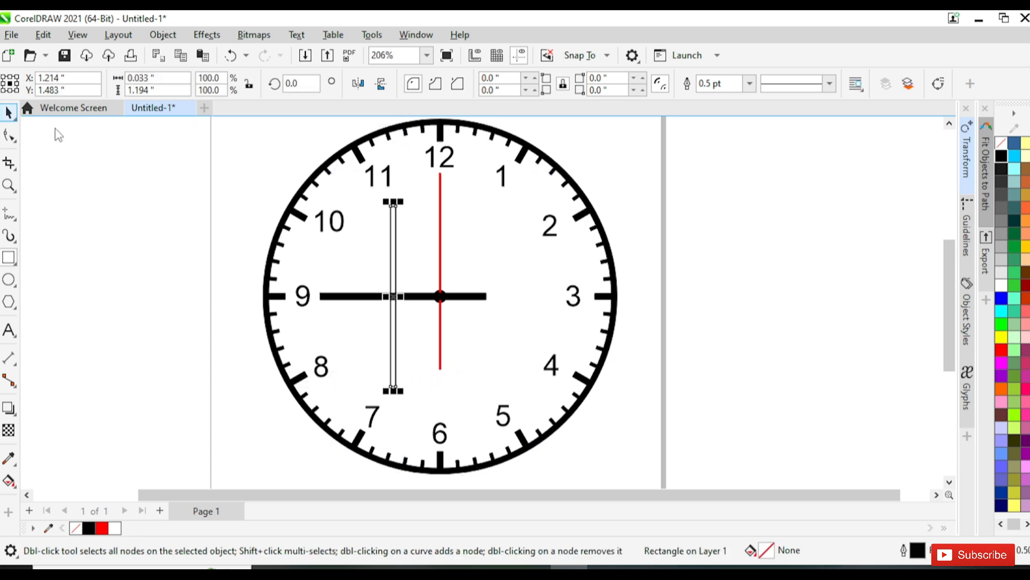
left_click(9, 113)
left_click(1002, 157)
left_click(778, 252)
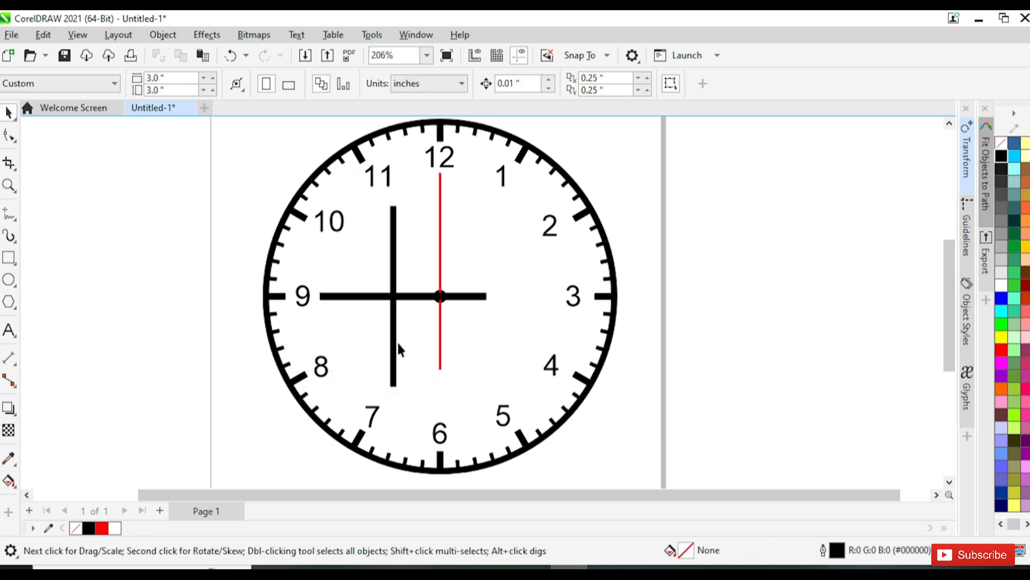
Move the vertical black hand near the clock's centre, align it horizontally and vertically with the centre dot, and deselect both
scroll(398, 344, "up", 1)
left_click_drag(395, 355, 499, 315)
scroll(448, 311, "up", 7)
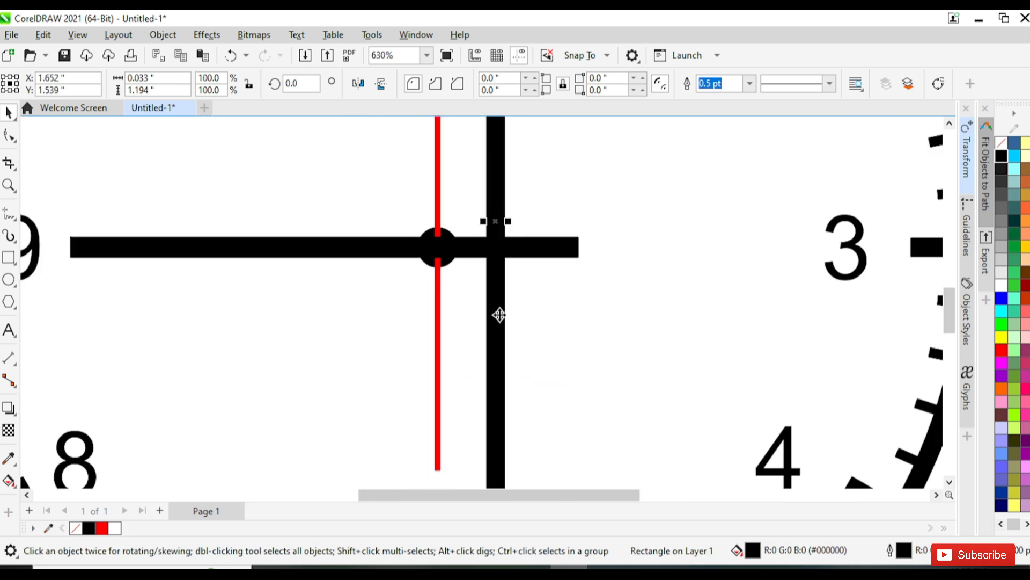
left_click(446, 263, "shift")
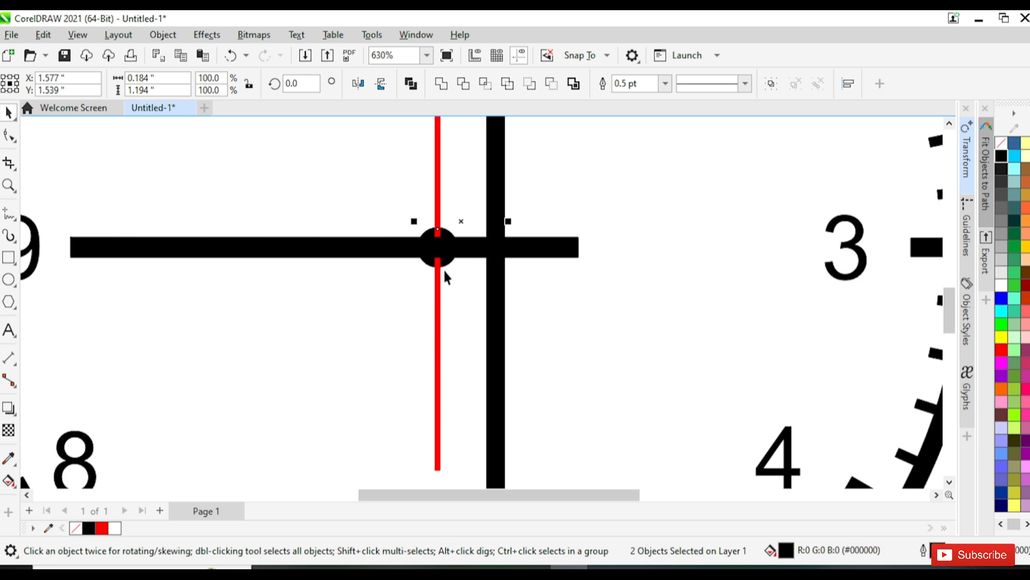
key("e")
scroll(443, 268, "down", 2)
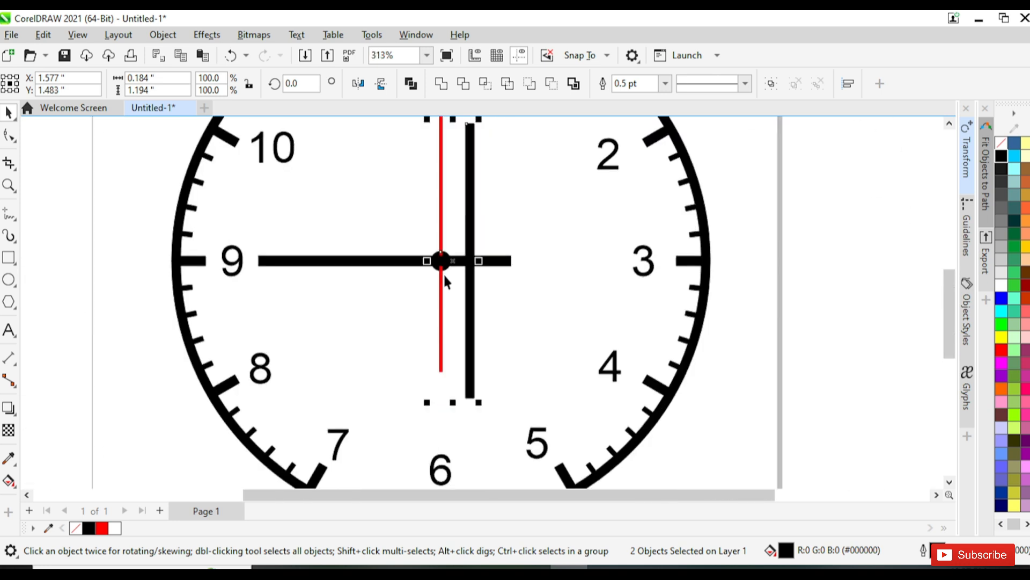
key("c")
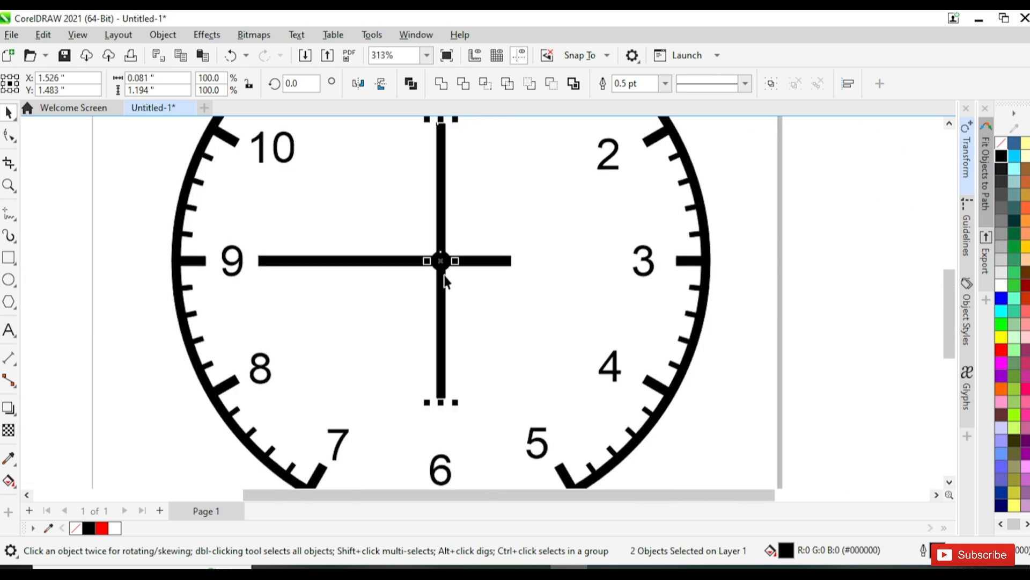
left_click(713, 330)
Stretch the vertical black hand's upper end towards the 12 and shorten its lower end to about 1.086 inches total length
scroll(446, 273, "up", 1)
scroll(449, 275, "down", 2)
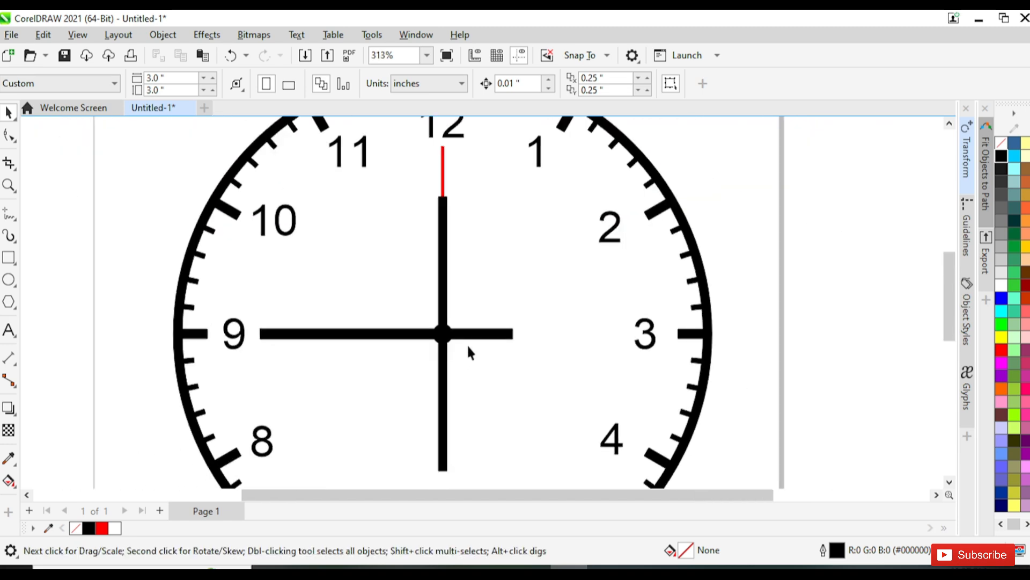
left_click(448, 266)
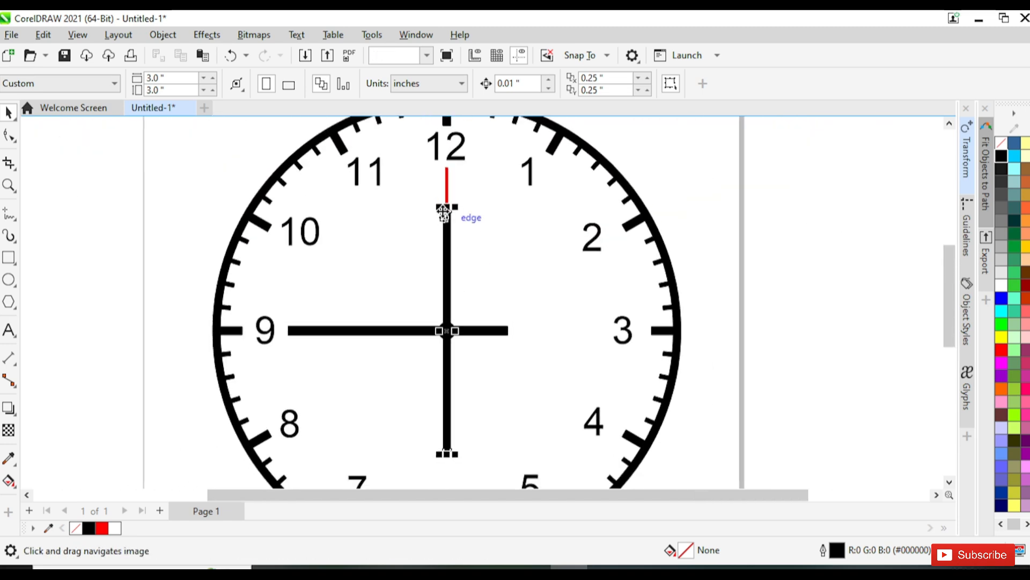
scroll(445, 211, "up", 1)
left_click_drag(448, 210, 449, 186)
scroll(446, 212, "down", 4)
left_click_drag(450, 375, 444, 344)
scroll(448, 350, "up", 1)
scroll(621, 315, "down", 1)
left_click(674, 289)
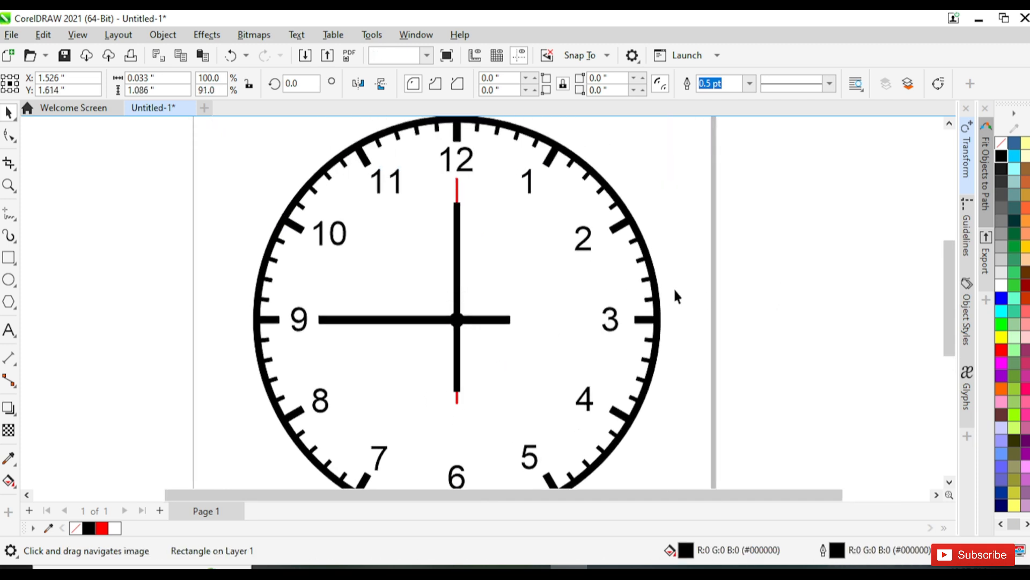
Extend the vertical black hand's upper end further towards the 12, to about 1.163 inches total length
scroll(460, 257, "up", 2)
left_click(447, 264)
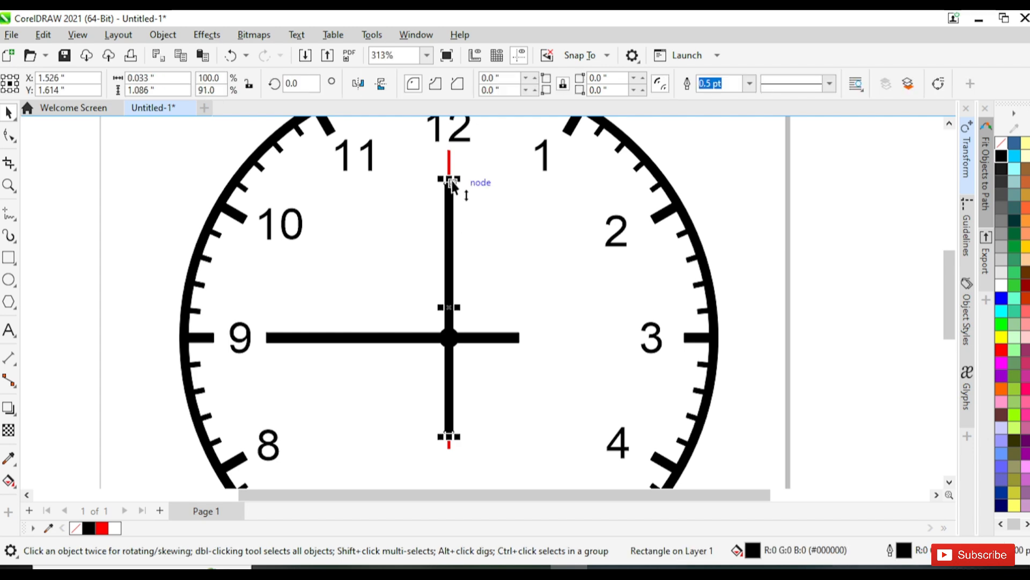
left_click_drag(450, 179, 450, 159)
left_click(784, 207)
scroll(540, 343, "down", 1)
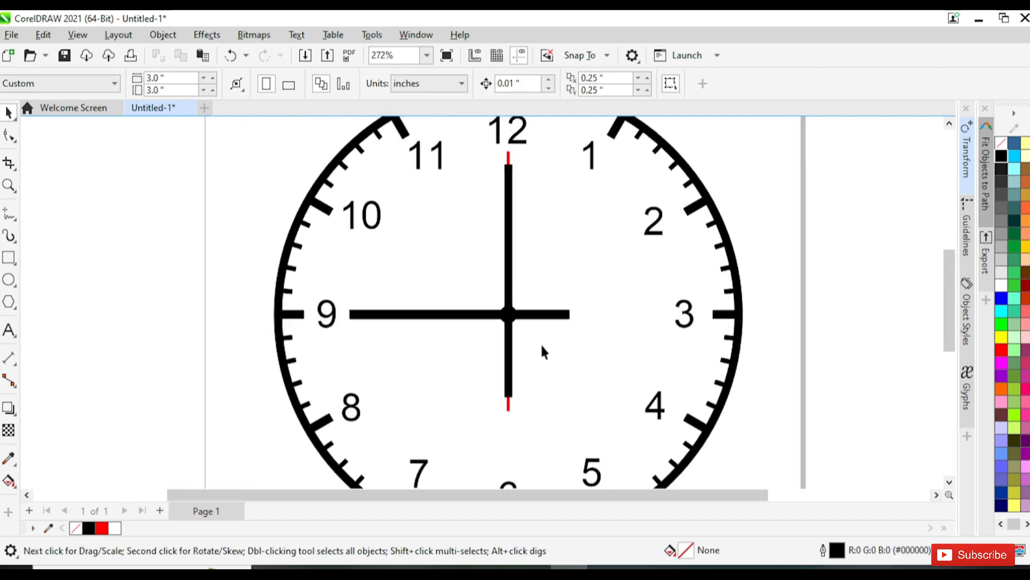
Set the vertical black hand's rotation centre on the clock's centre dot, rotate the hand to 330 degrees pointing at the 1, and deselect it
scroll(506, 366, "up", 1)
left_click(505, 367)
scroll(504, 322, "up", 3)
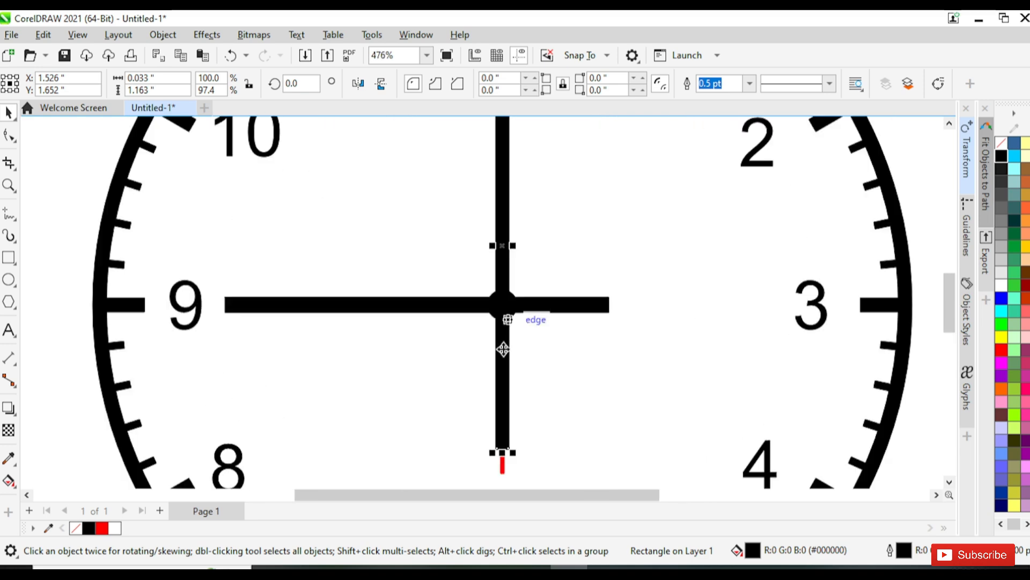
left_click(504, 351)
mouse_move(503, 245)
left_mouse_down()
mouse_move(503, 304)
mouse_move(482, 336)
left_mouse_up()
scroll(502, 305, "down", 5)
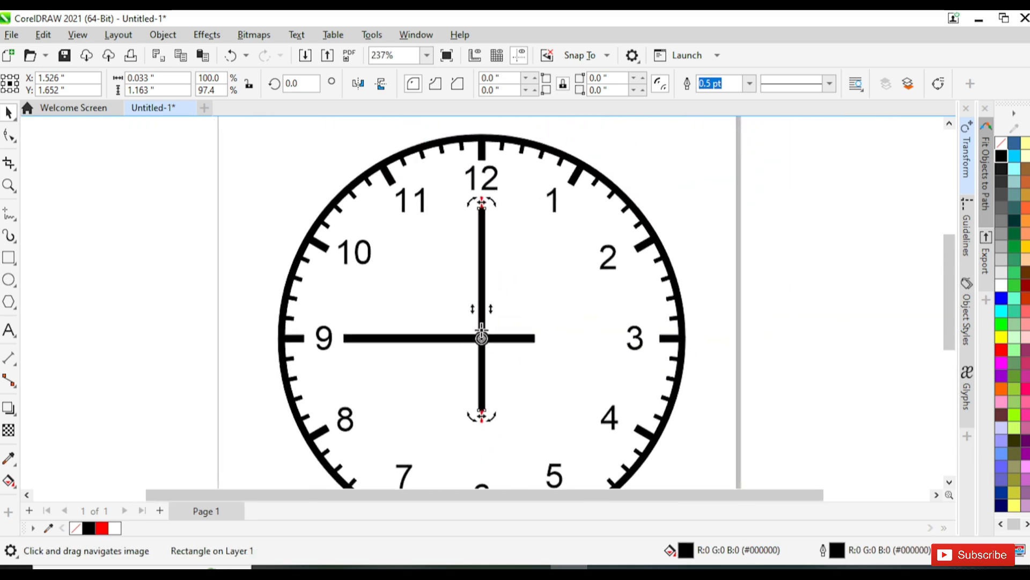
left_click_drag(496, 204, 550, 232)
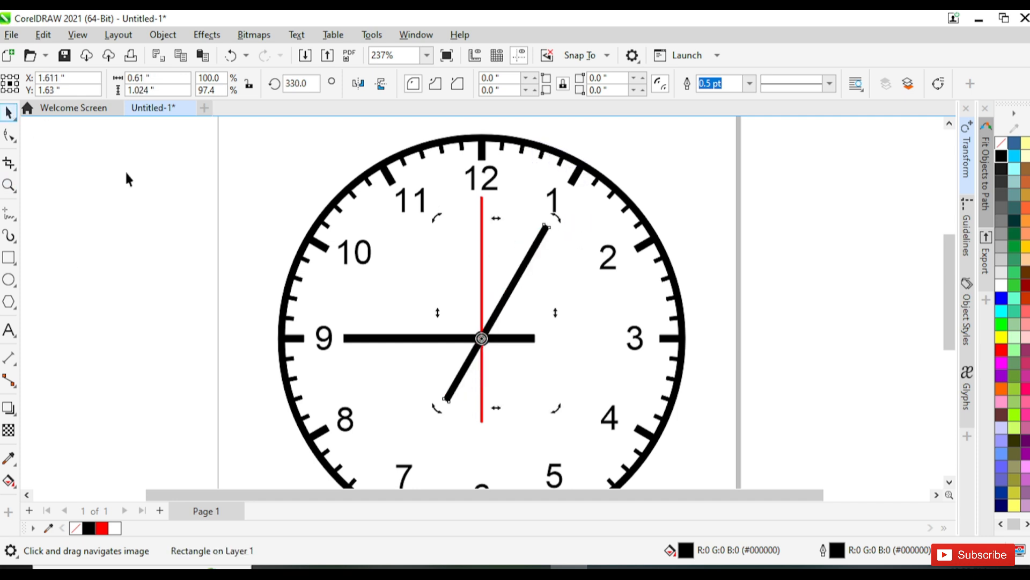
left_click(211, 230)
Draw a small circle about 0.022 inches in diameter near the centre dot and make its fill and outline white
scroll(211, 230, "down", 3)
left_click_drag(202, 255, 250, 271)
scroll(397, 305, "up", 1)
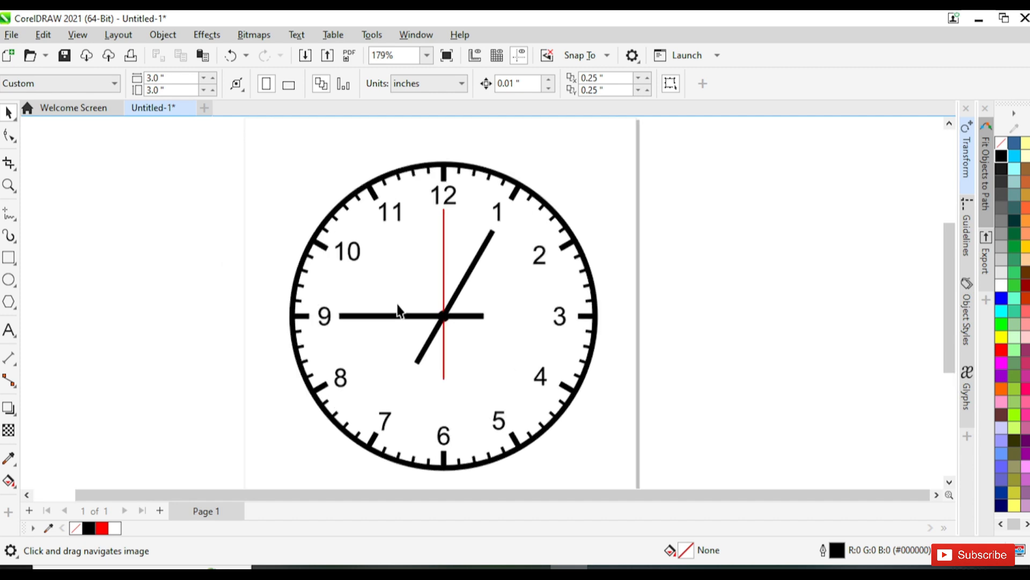
scroll(398, 311, "up", 3)
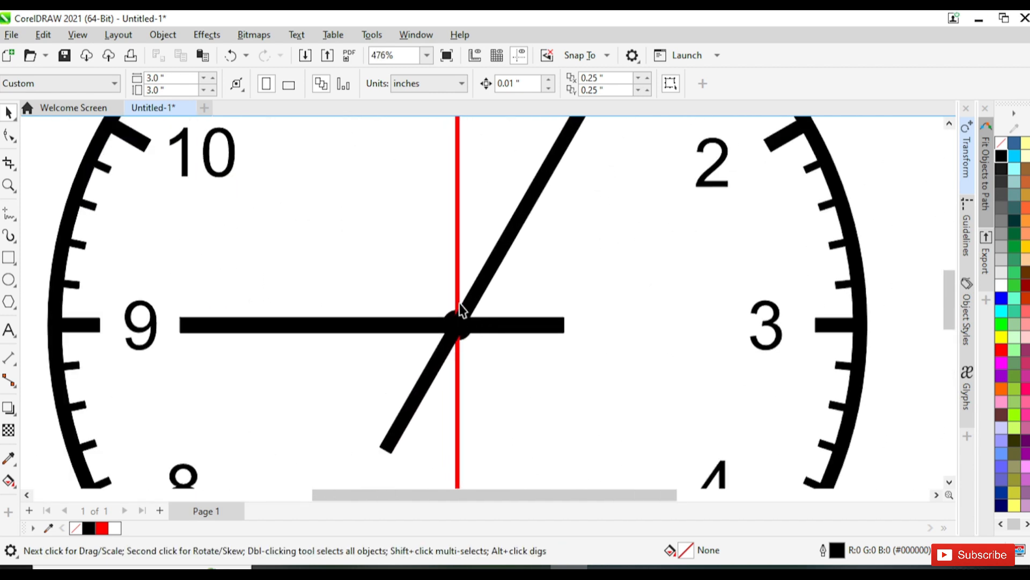
left_click(9, 280)
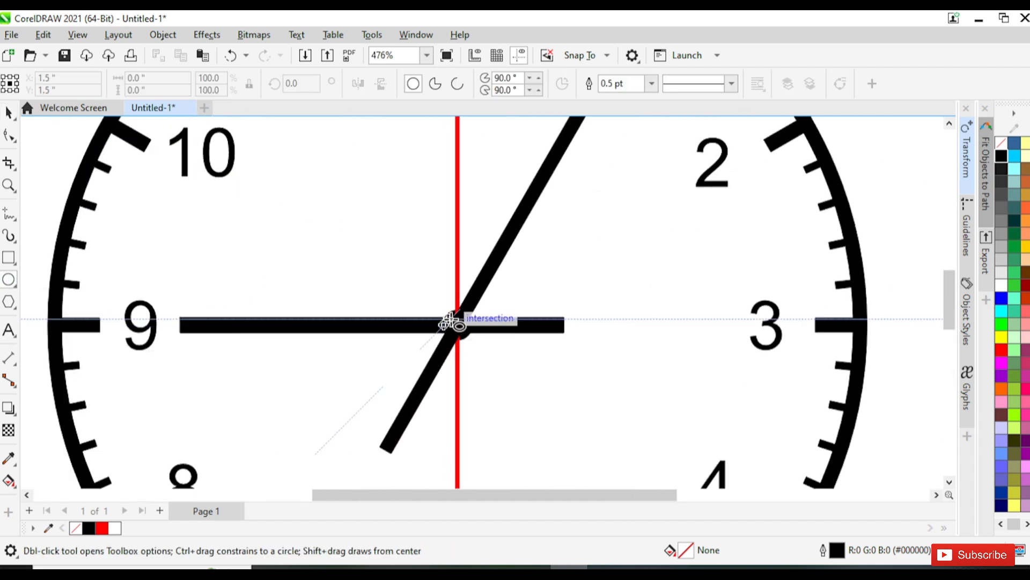
scroll(453, 322, "up", 1)
left_click_drag(385, 273, 385, 274)
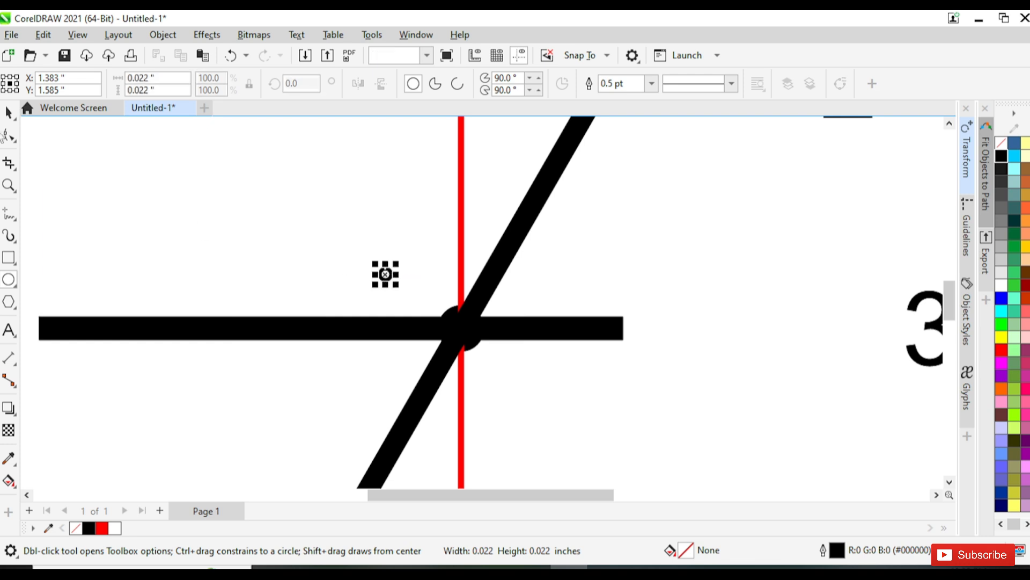
key("space")
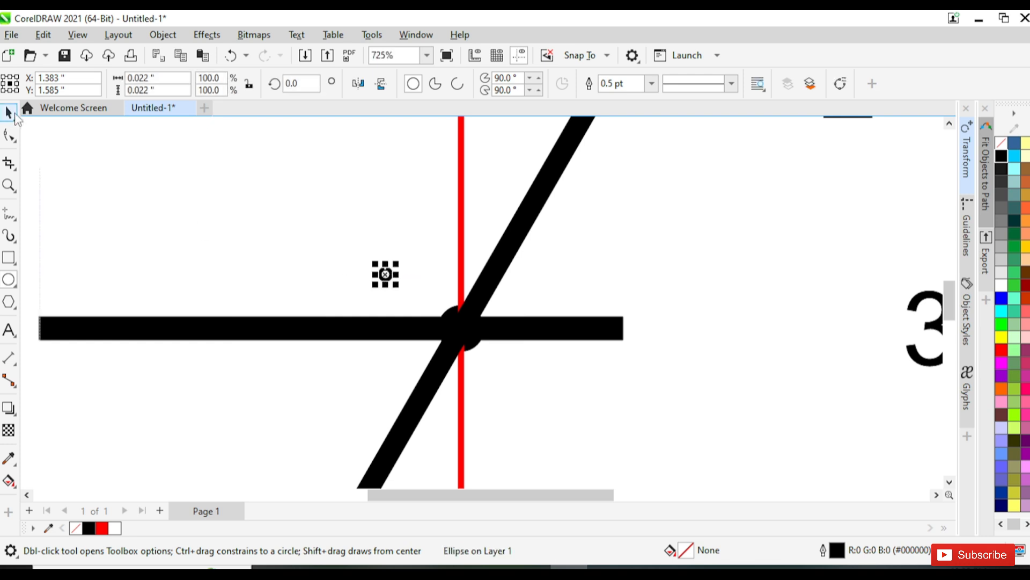
left_click(1001, 287)
right_click(1002, 287)
Move the small white circle onto the clock's centre dot, over the crossing hands
left_click_drag(385, 270, 464, 326)
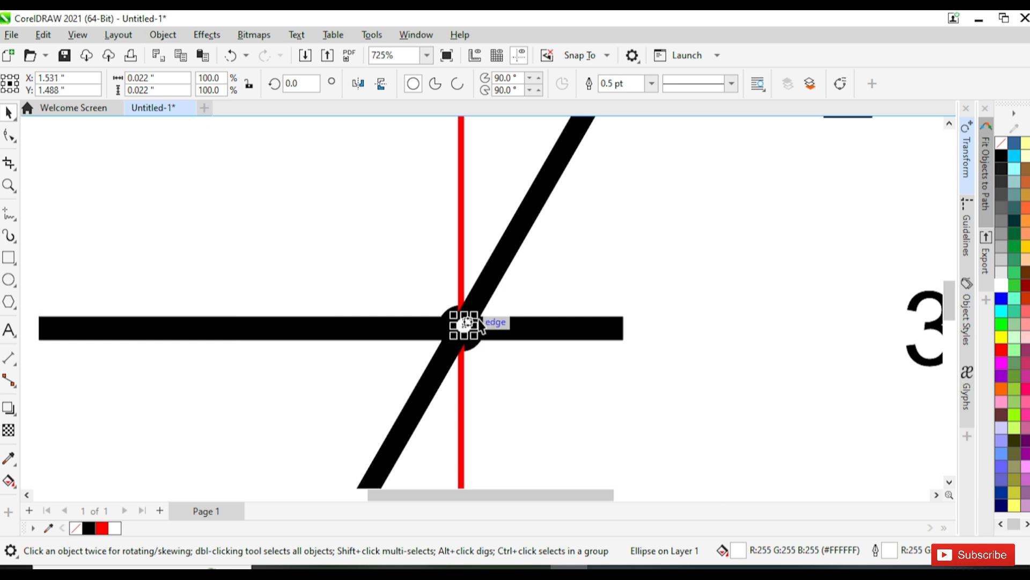
left_click(565, 379)
scroll(423, 328, "up", 1)
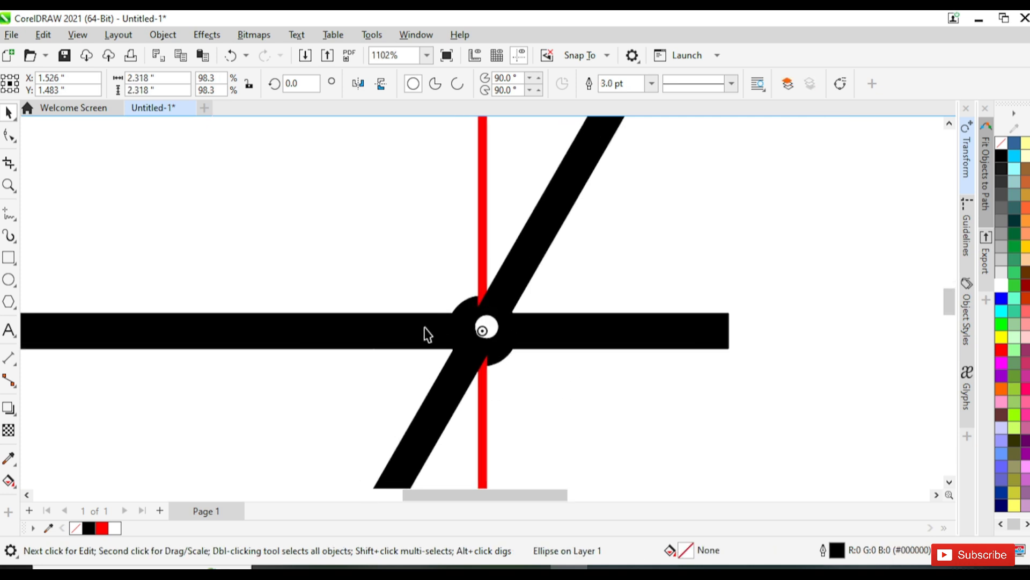
Enlarge the small white circle over the crossing hands to about 0.03 inches in diameter
scroll(433, 304, "down", 4)
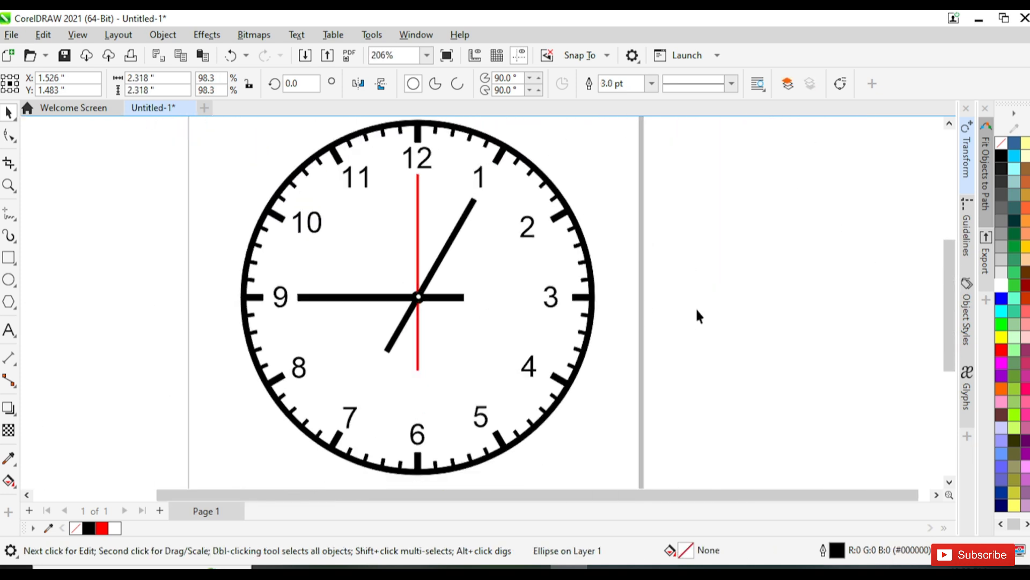
left_click(699, 315)
scroll(459, 320, "up", 4)
left_click(432, 336)
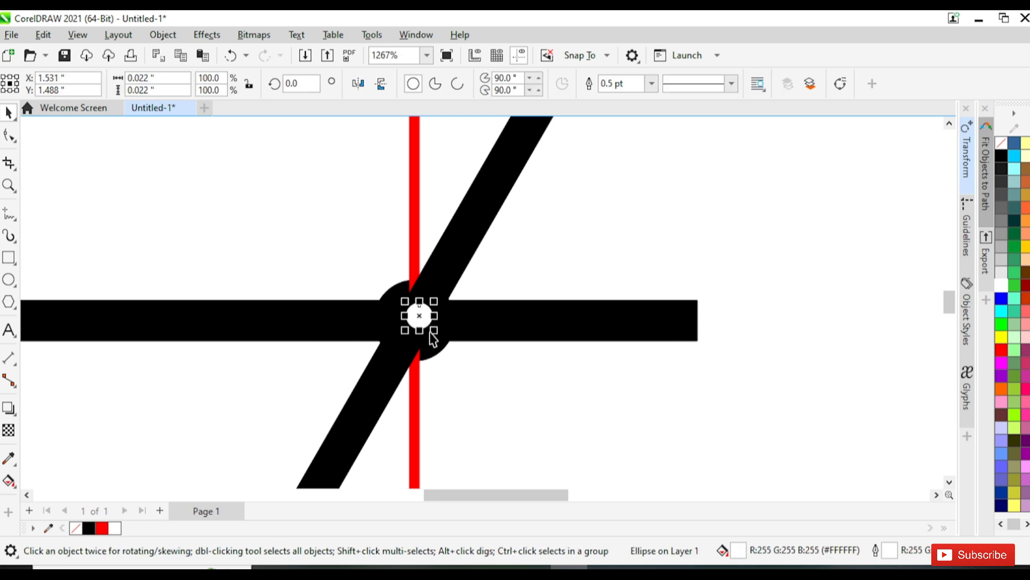
left_click_drag(436, 337, 442, 340)
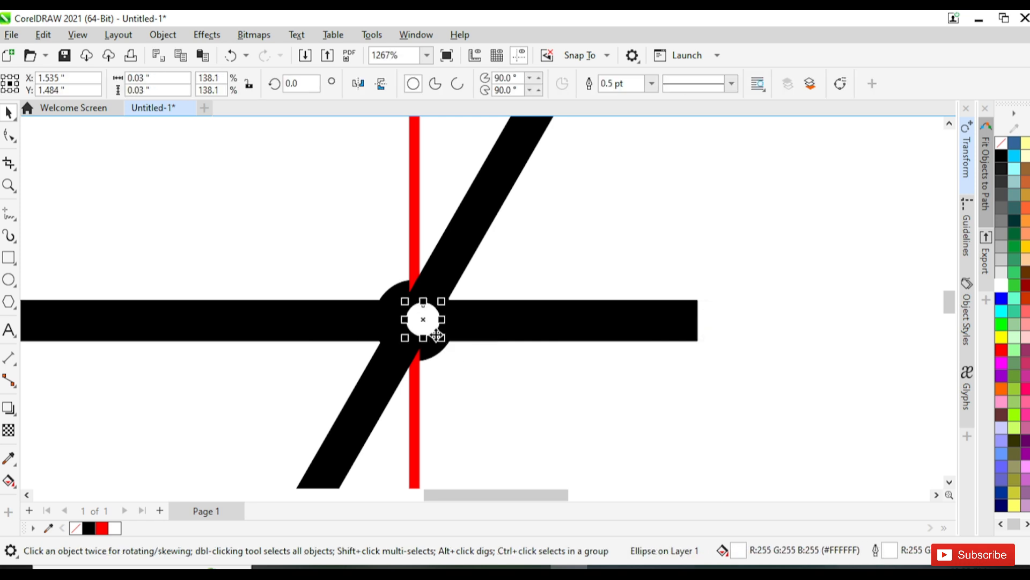
Select the white circle together with the black centre dot, centre it on the dot, and clear the selection
left_click(388, 296, "shift")
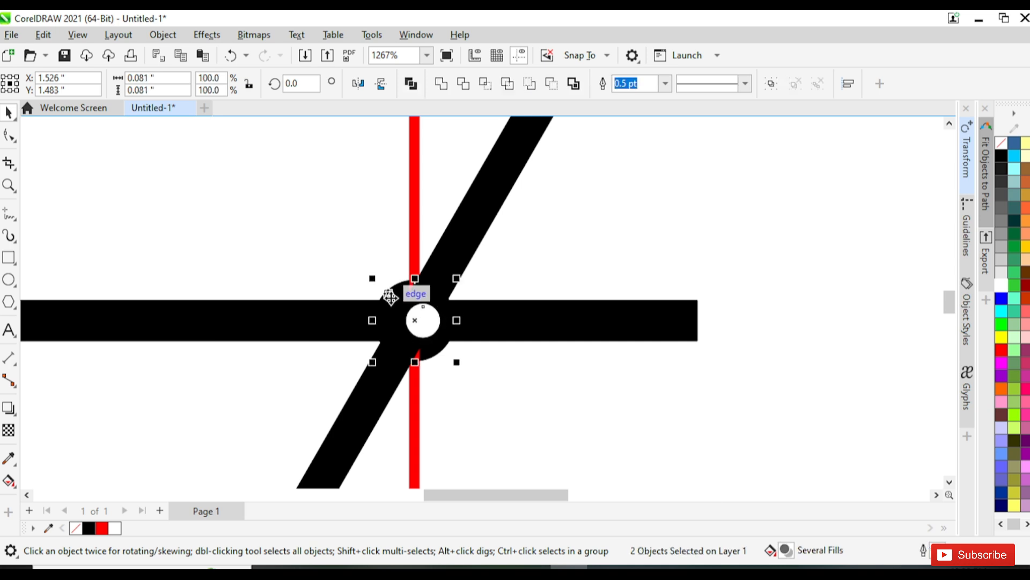
scroll(392, 298, "down", 7)
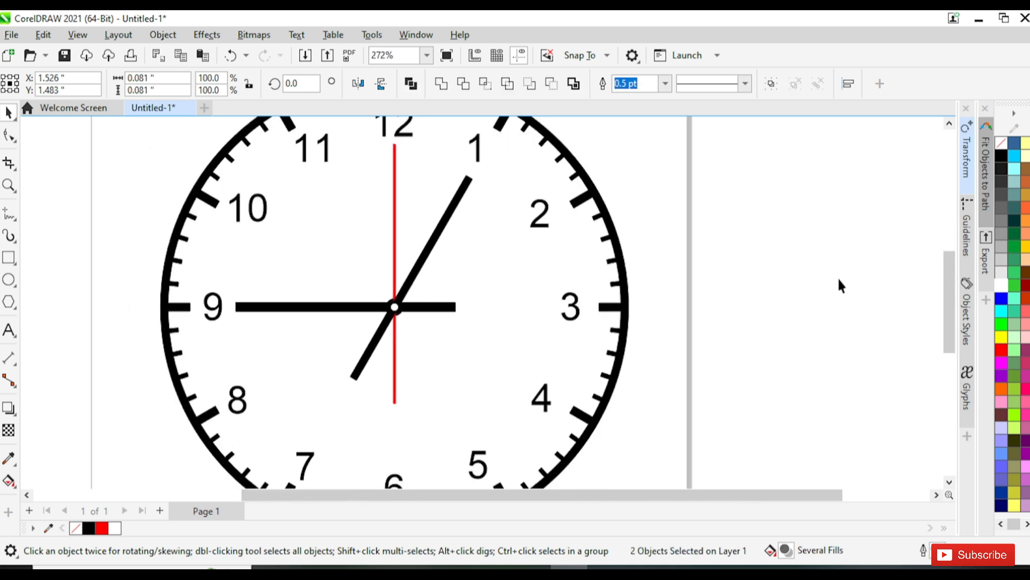
left_click(838, 276)
scroll(639, 285, "down", 1)
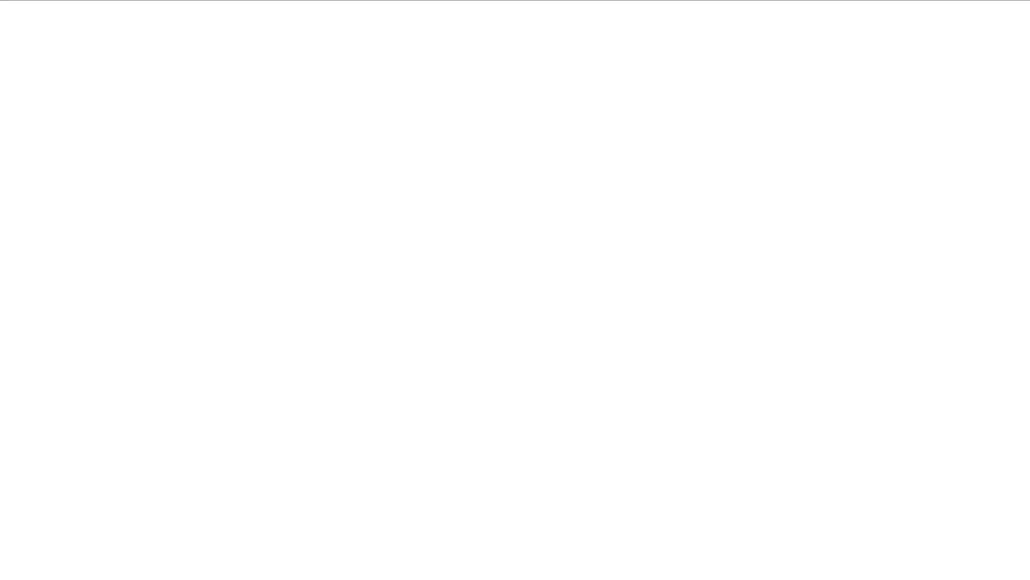